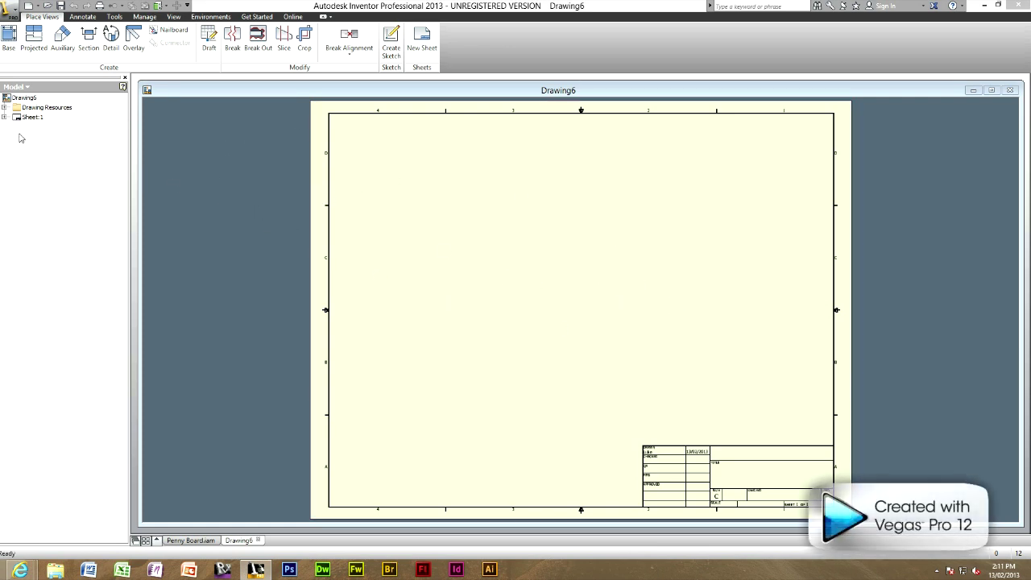
Resize Sheet:1 to A3 through its Edit Sheet settings
{"action": "right_click", "coordinate": [37, 117]}
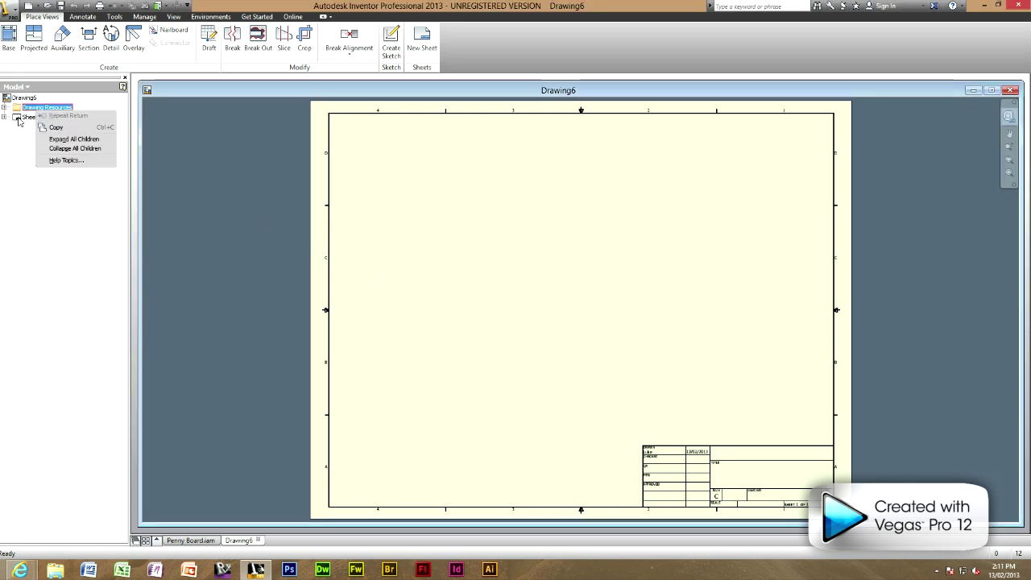
{"action": "left_click", "coordinate": [19, 119]}
{"action": "right_click", "coordinate": [27, 121]}
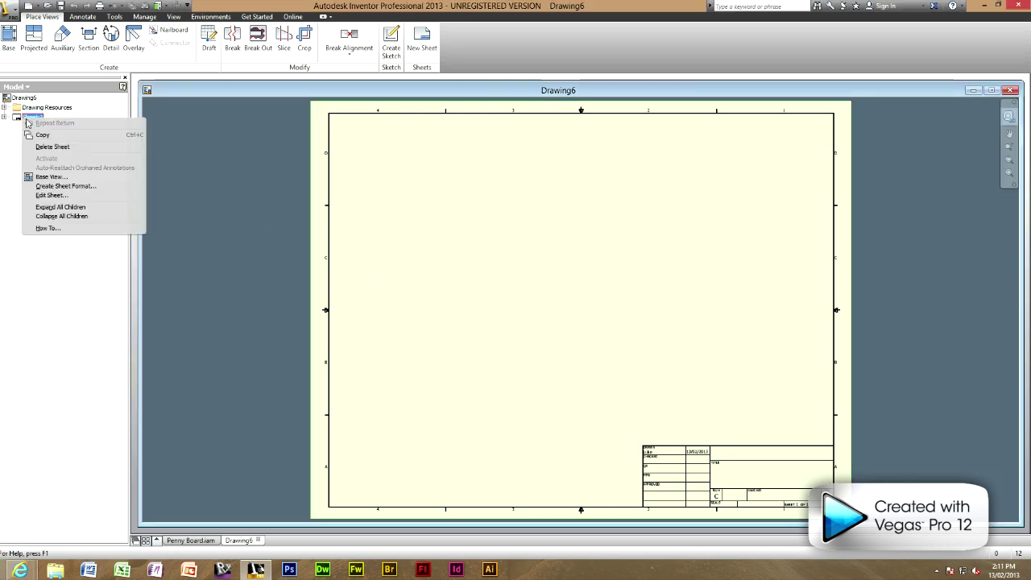
{"action": "left_click", "coordinate": [68, 199]}
{"action": "left_click", "coordinate": [160, 147]}
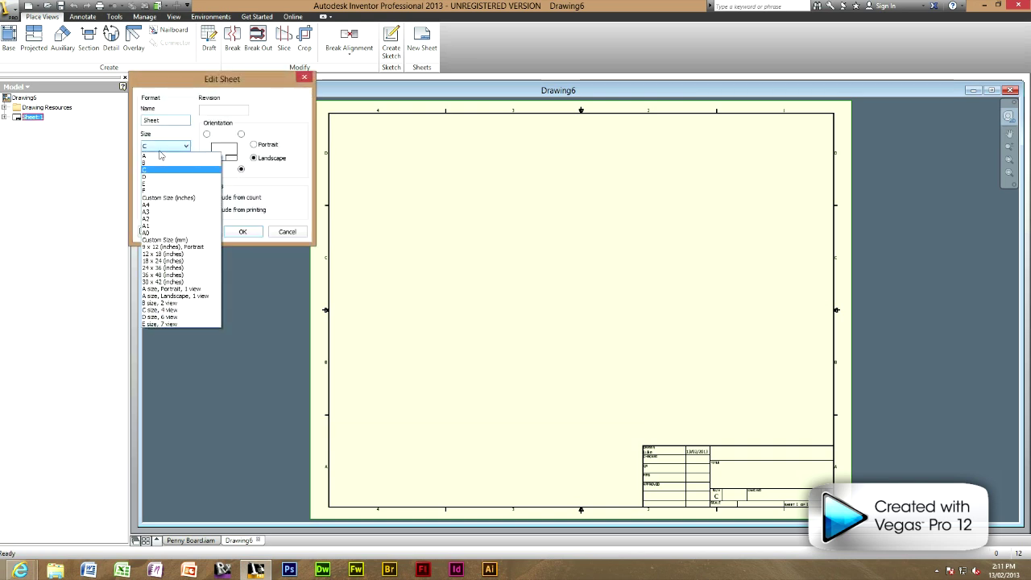
{"action": "left_click", "coordinate": [153, 215]}
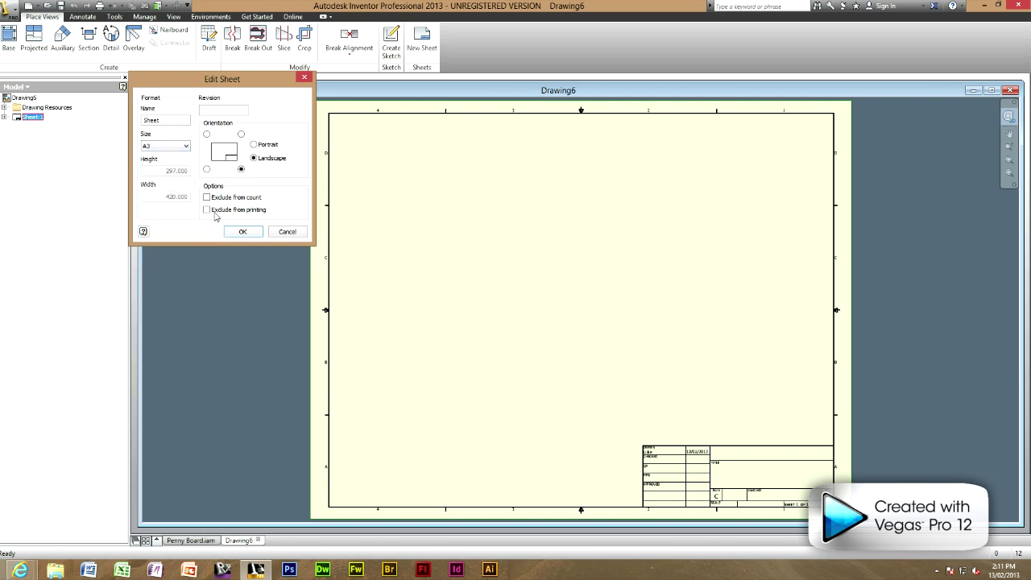
{"action": "left_click", "coordinate": [241, 231]}
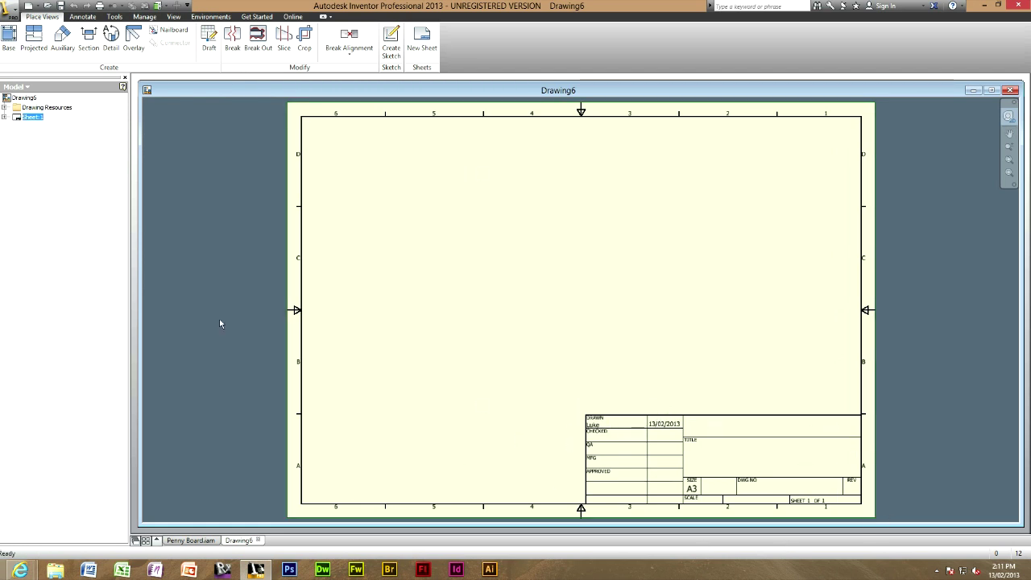
Open the ANSI - Large title block definition for editing and window-select all its geometry
{"action": "left_click", "coordinate": [4, 117]}
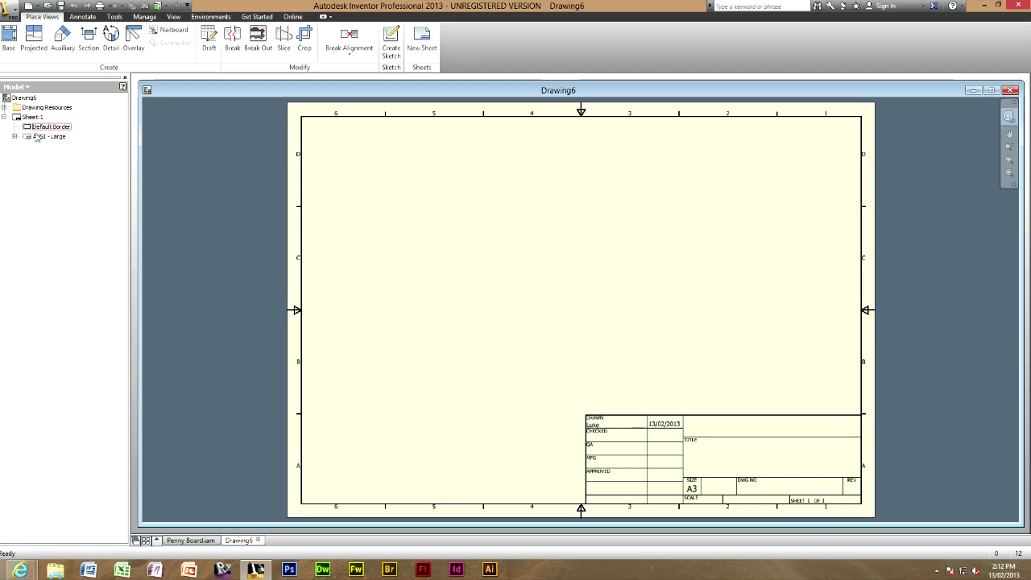
{"action": "left_click", "coordinate": [13, 137]}
{"action": "right_click", "coordinate": [35, 139]}
{"action": "key", "text": "Escape"}
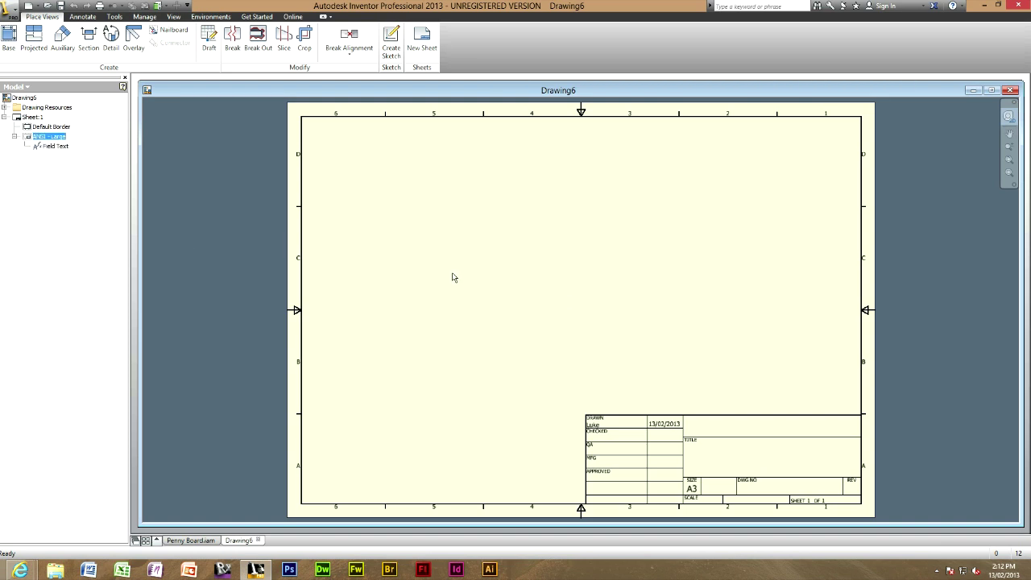
{"action": "right_click", "coordinate": [51, 139]}
{"action": "left_click", "coordinate": [77, 167]}
{"action": "scroll", "coordinate": [760, 363], "scroll_direction": "down", "scroll_amount": 3}
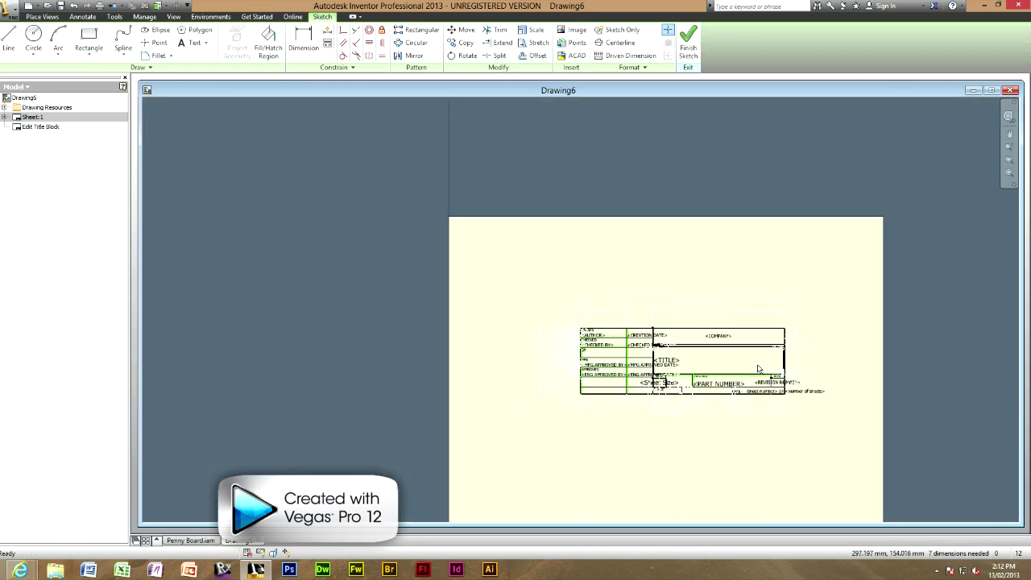
{"action": "scroll", "coordinate": [760, 369], "scroll_direction": "up", "scroll_amount": 3}
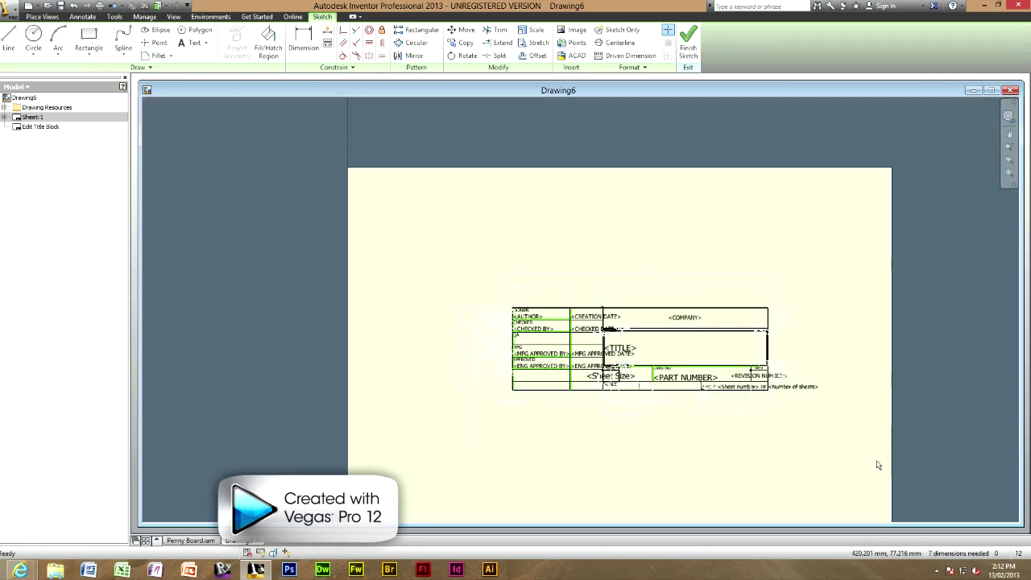
{"action": "mouse_move", "coordinate": [862, 463]}
{"action": "left_mouse_down"}
{"action": "mouse_move", "coordinate": [682, 324]}
{"action": "mouse_move", "coordinate": [382, 198]}
{"action": "left_mouse_up"}
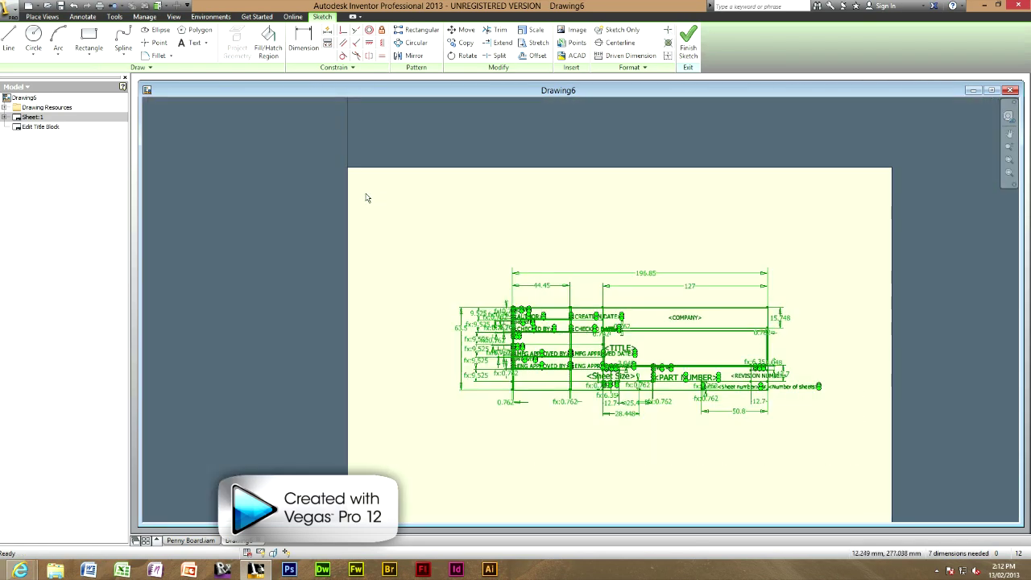
Delete the old title block geometry and draw the outer title box rectangle
{"action": "key", "text": "Delete"}
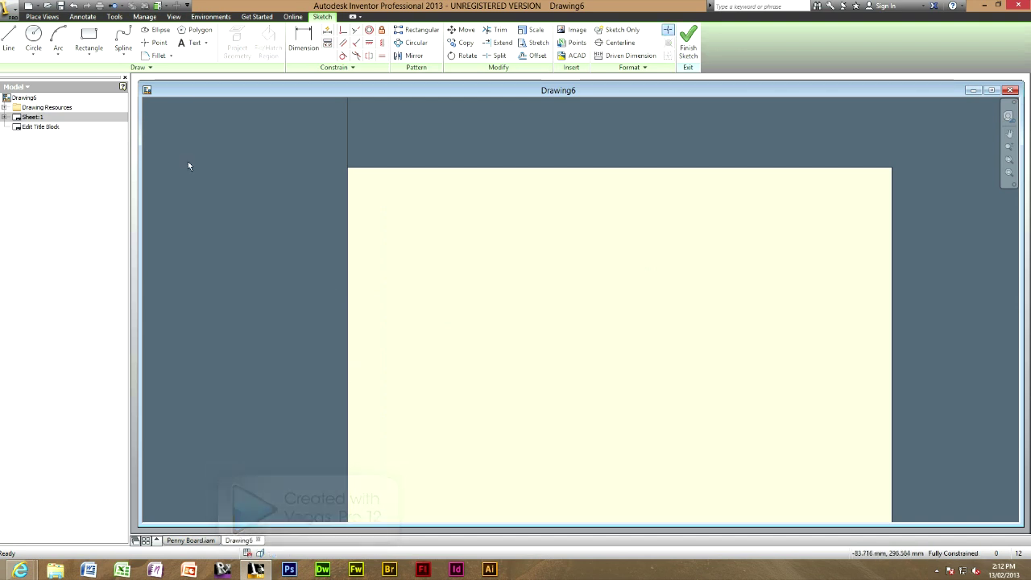
{"action": "left_click", "coordinate": [89, 37]}
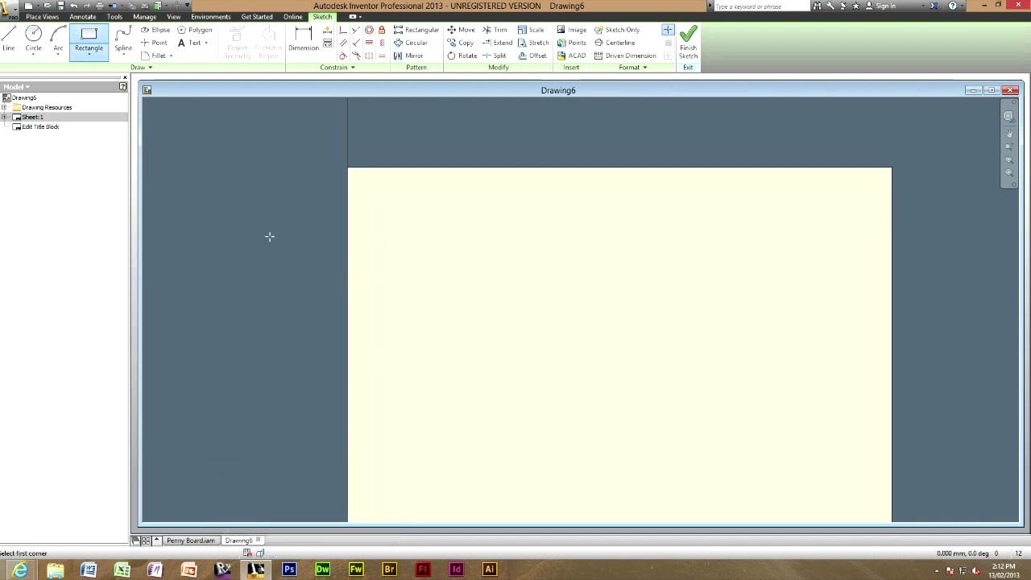
{"action": "left_click", "coordinate": [541, 377]}
{"action": "left_click", "coordinate": [759, 296]}
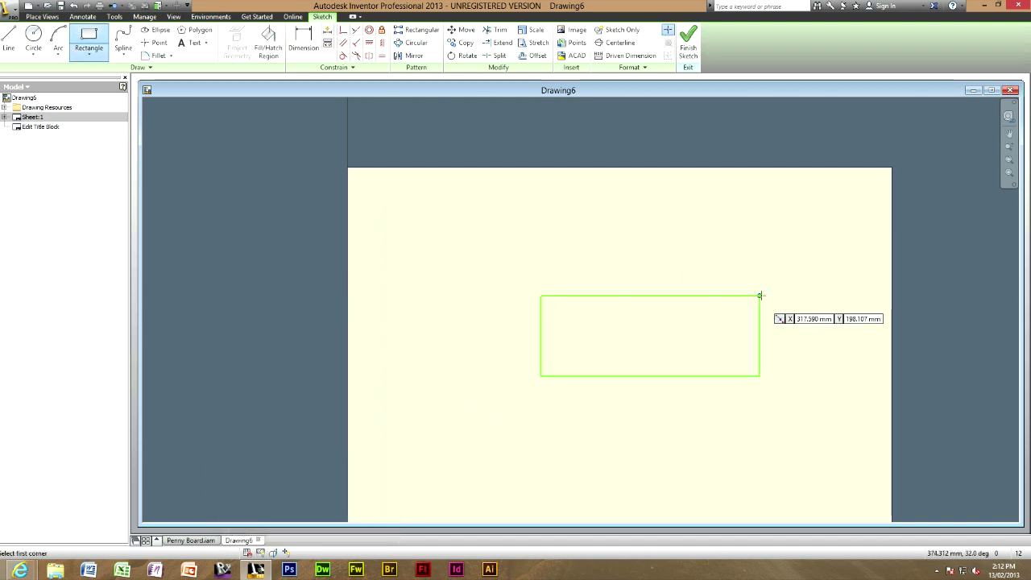
Add two rectangles dividing the box's top strip, then finish and save the edits to ANSI - Large
{"action": "left_click", "coordinate": [758, 296]}
{"action": "left_click", "coordinate": [662, 317]}
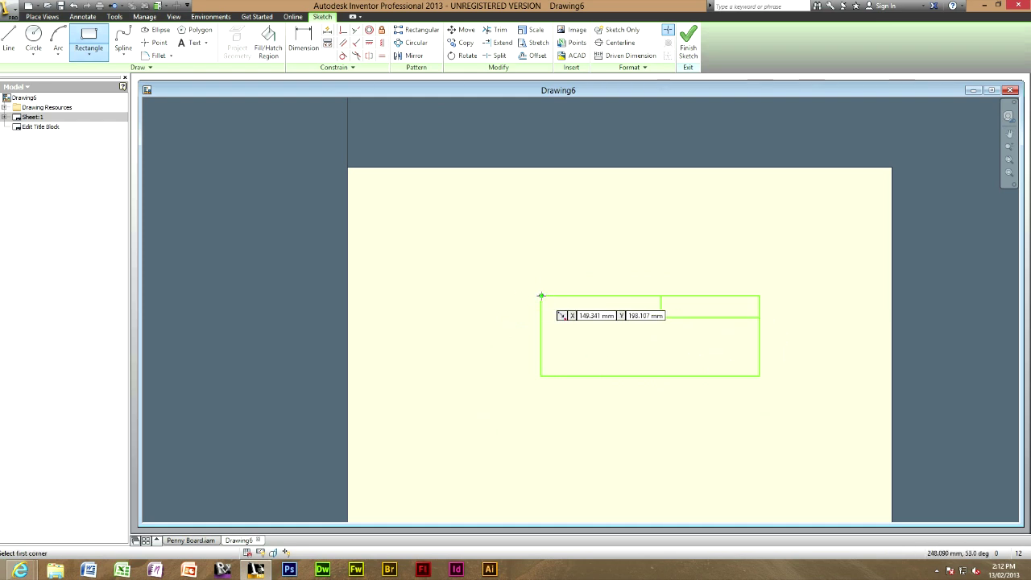
{"action": "left_click", "coordinate": [540, 296]}
{"action": "left_click", "coordinate": [661, 317]}
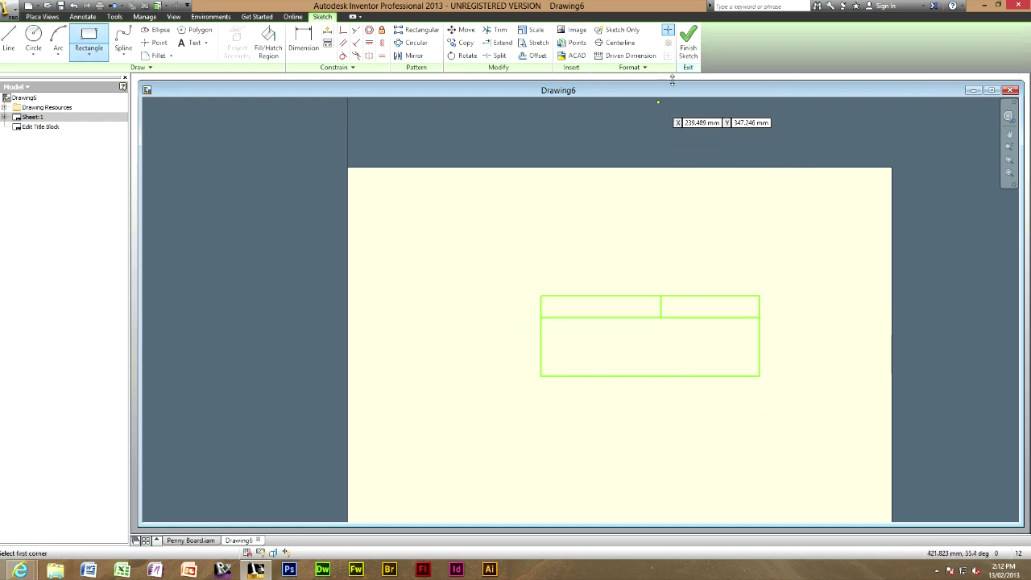
{"action": "left_click", "coordinate": [687, 44]}
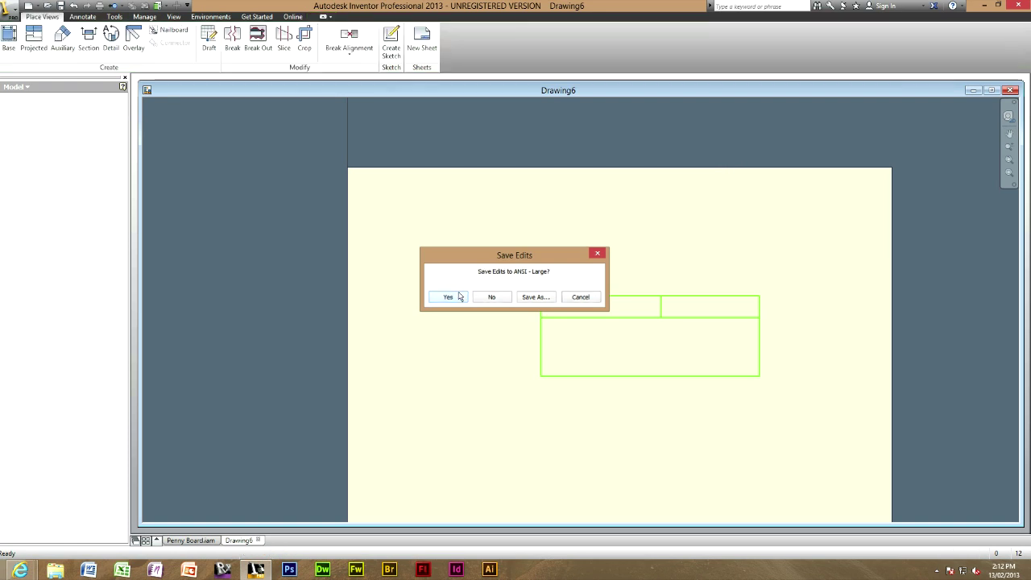
{"action": "left_click", "coordinate": [457, 296]}
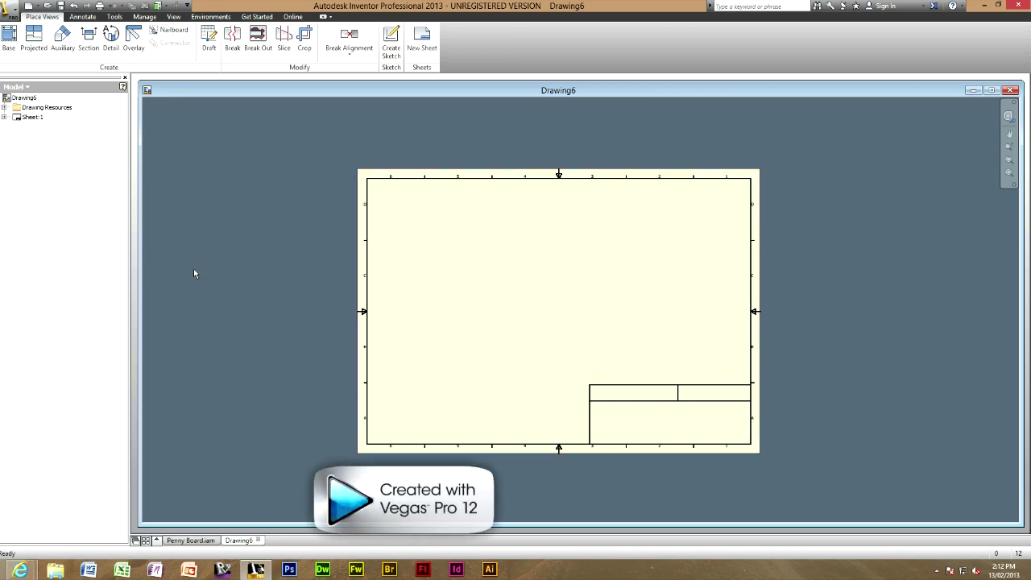
{"action": "mouse_move", "coordinate": [534, 290]}
{"action": "middle_mouse_down"}
{"action": "mouse_move", "coordinate": [582, 304]}
{"action": "mouse_move", "coordinate": [571, 313]}
{"action": "middle_mouse_up"}
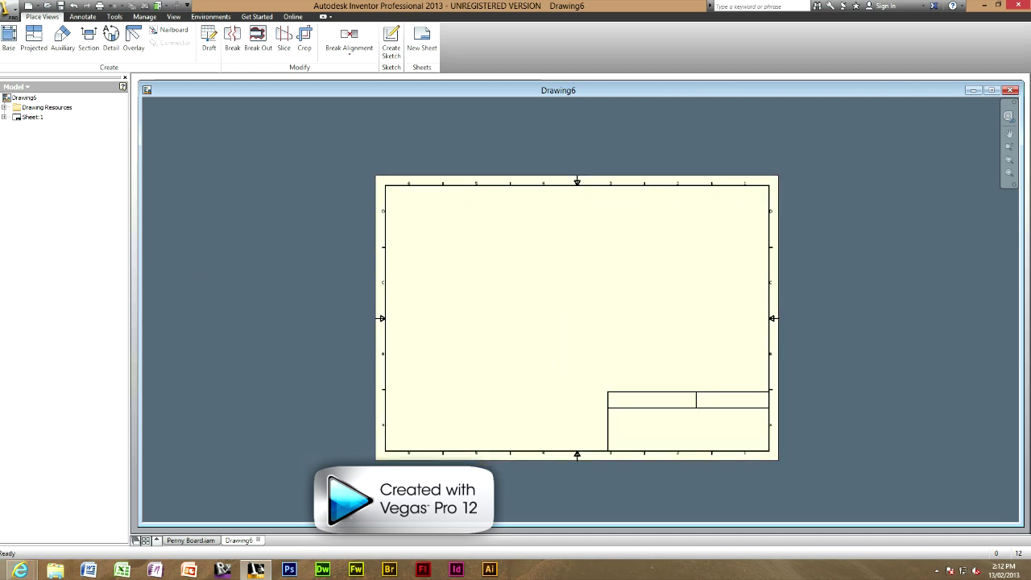
{"action": "left_click", "coordinate": [191, 540]}
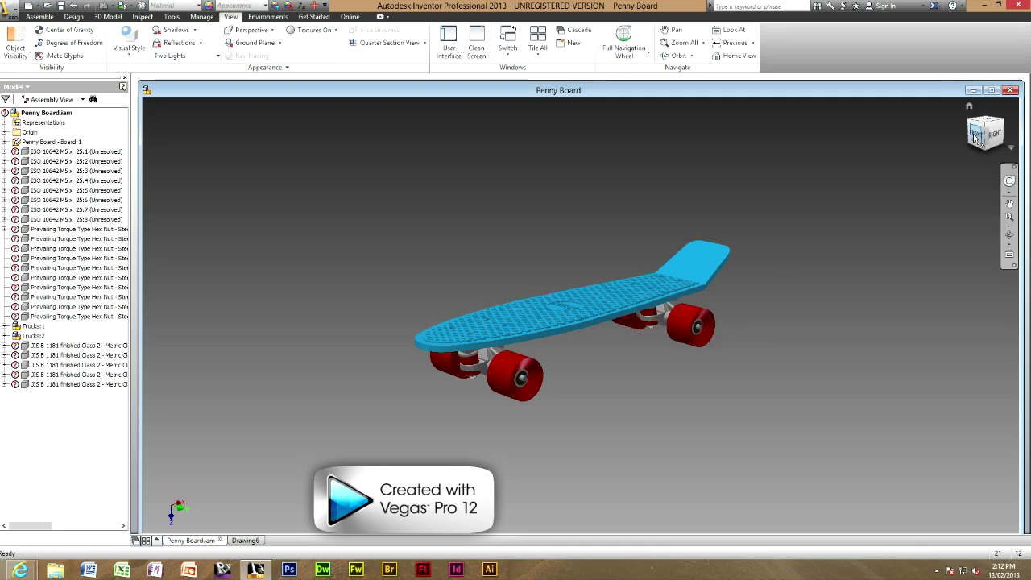
{"action": "middle_click_drag", "start_coordinate": [782, 279], "coordinate": [721, 313], "text": "shift"}
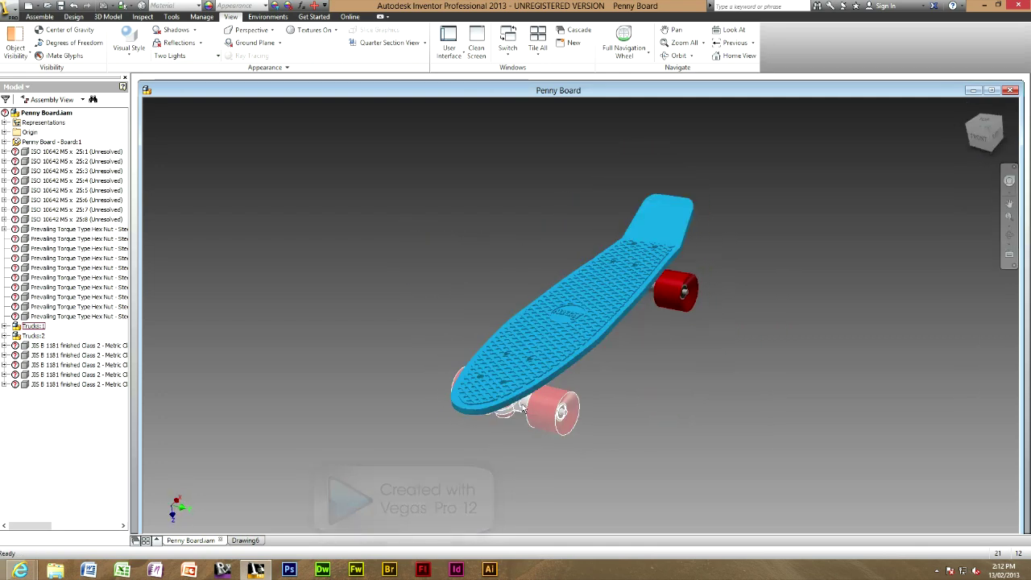
{"action": "scroll", "coordinate": [523, 403], "scroll_direction": "up", "scroll_amount": 3}
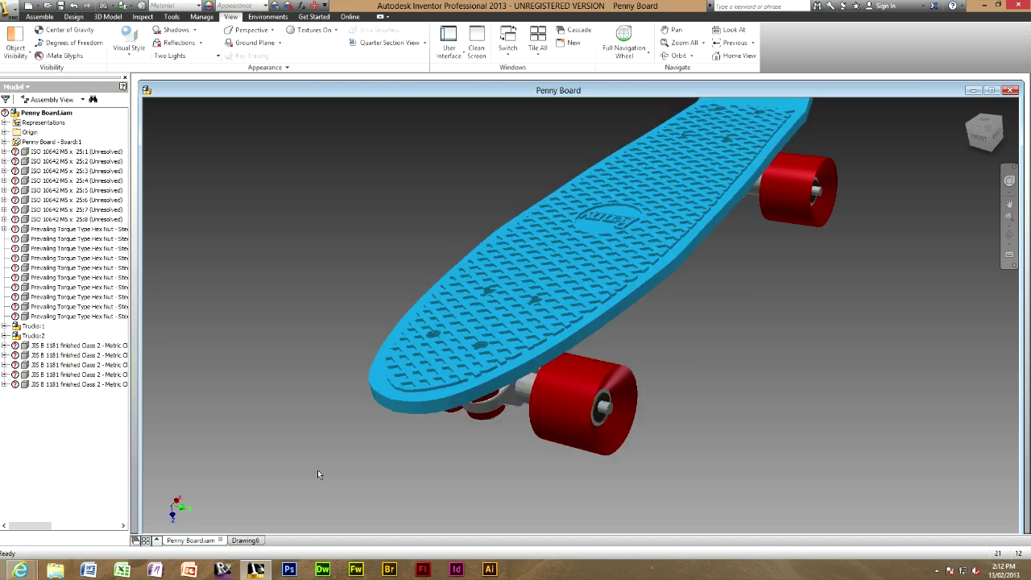
Return to Drawing6 and start a base view from Penny Board - Trucks Axle.ipt
{"action": "left_click", "coordinate": [245, 541]}
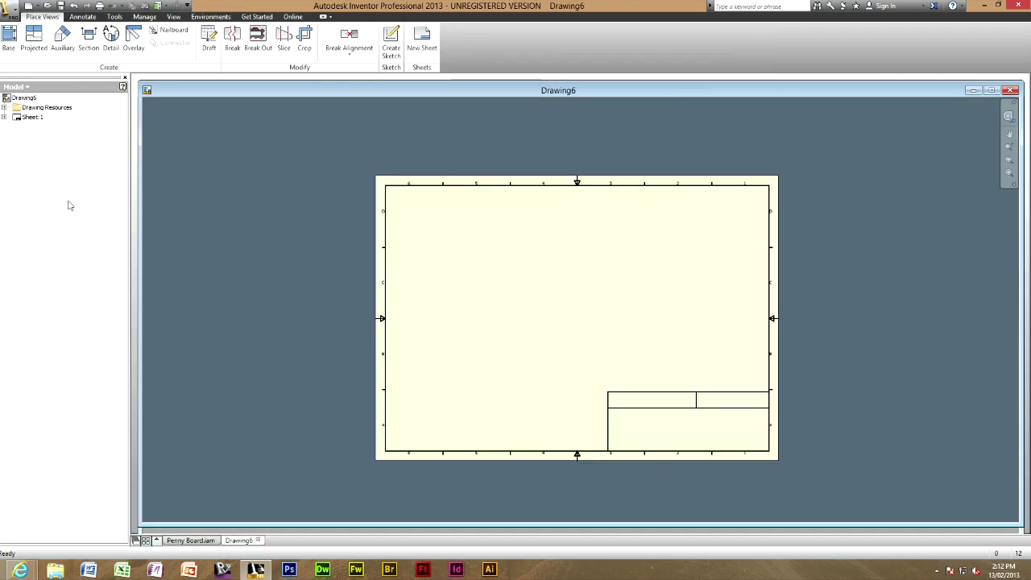
{"action": "left_click", "coordinate": [9, 40]}
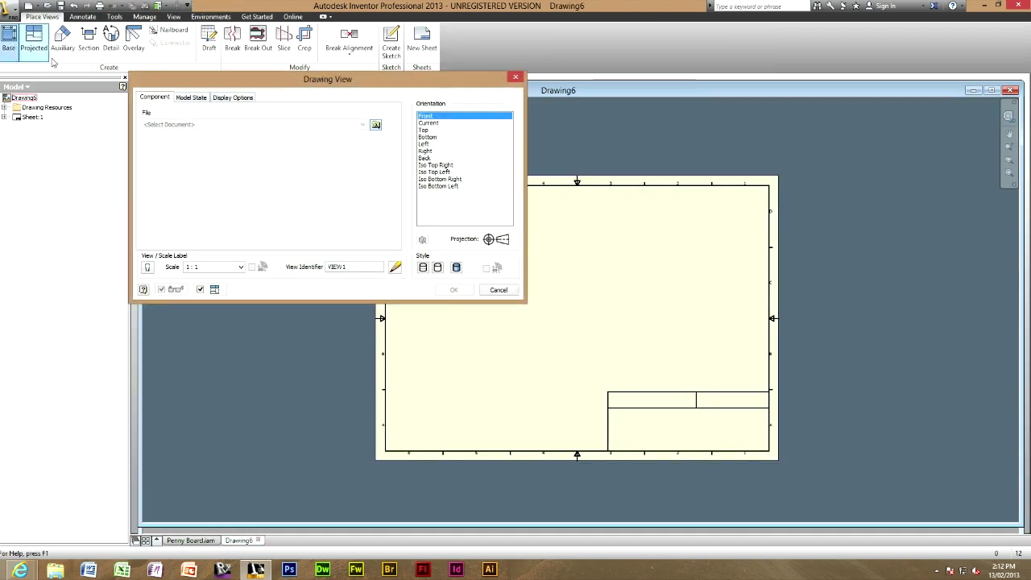
{"action": "left_click", "coordinate": [376, 126]}
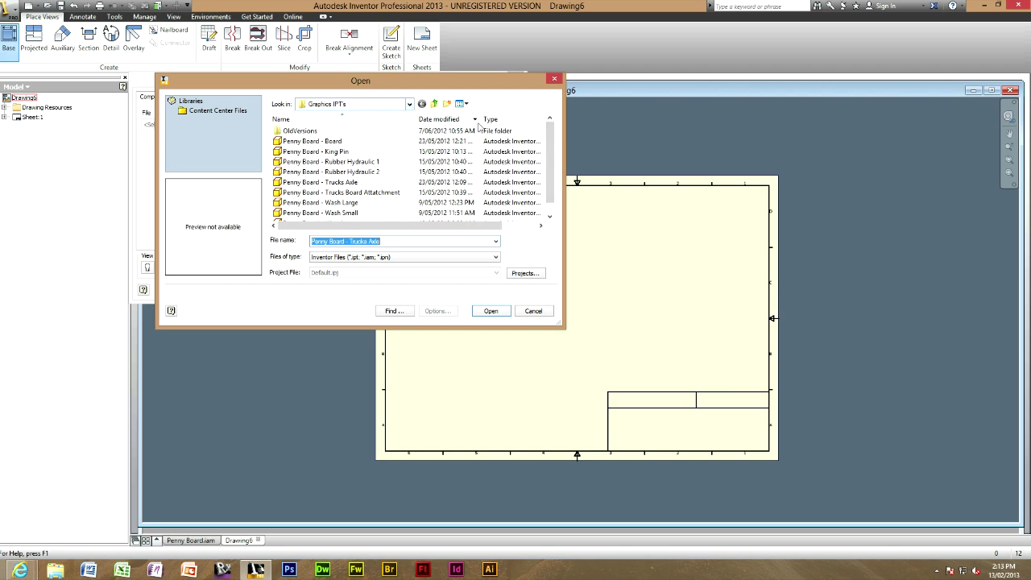
{"action": "scroll", "coordinate": [551, 177], "scroll_direction": "down", "scroll_amount": 1}
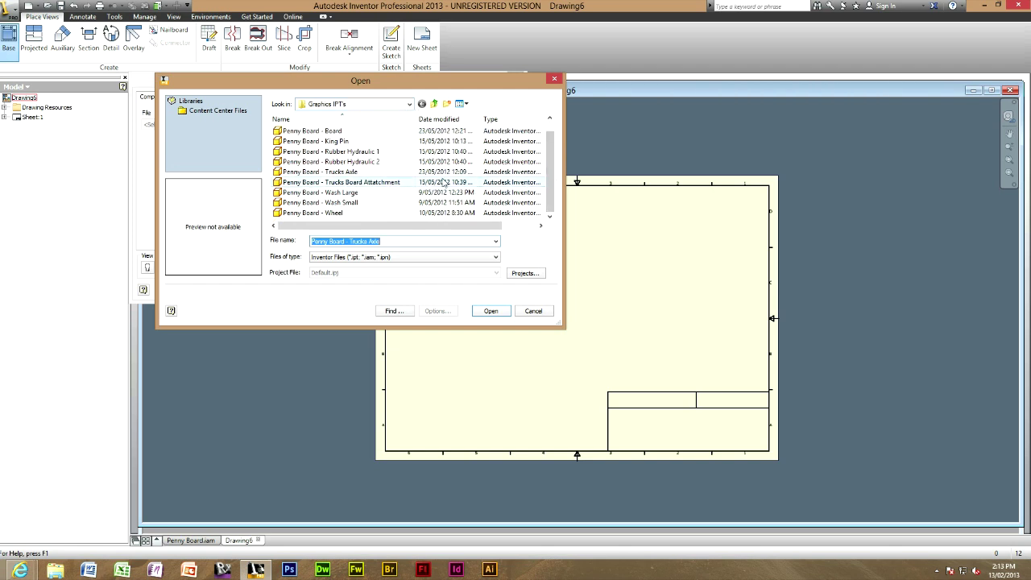
{"action": "left_click", "coordinate": [396, 182]}
{"action": "left_click", "coordinate": [382, 172]}
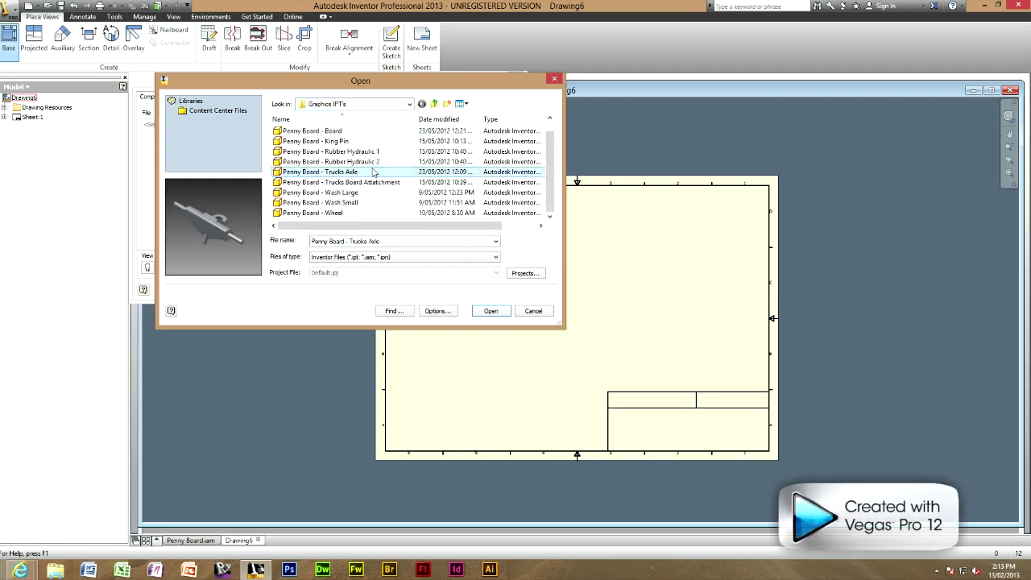
{"action": "double_click", "coordinate": [371, 172]}
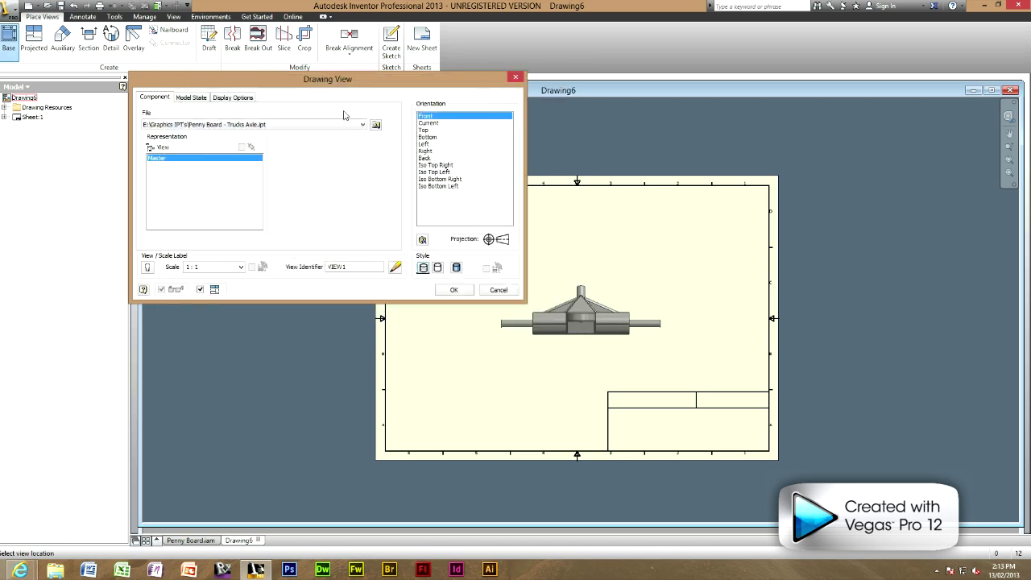
Place the axle's front view, then project a top view above, a side view right and an isometric view upper right
{"action": "left_click_drag", "start_coordinate": [348, 79], "coordinate": [239, 20]}
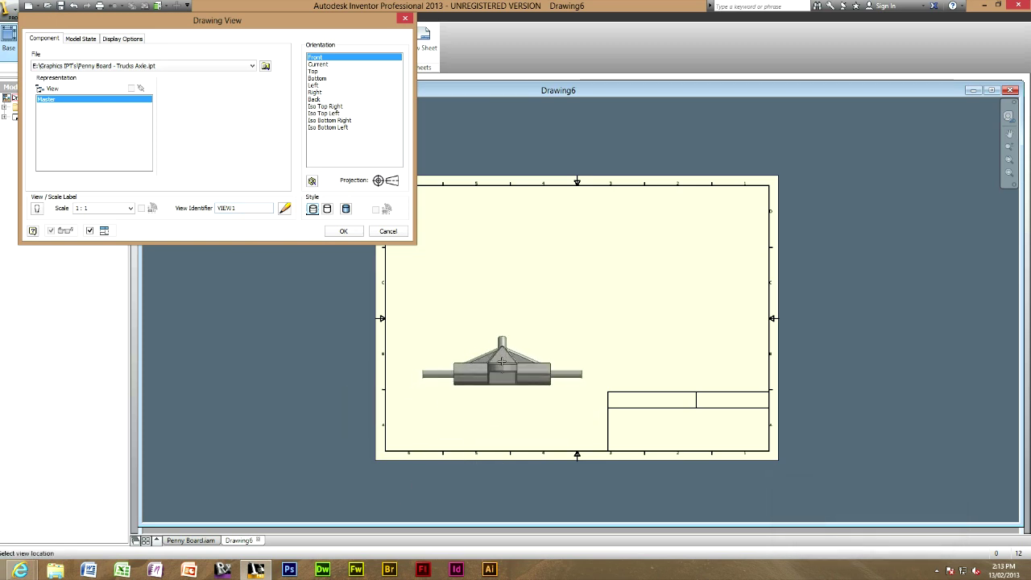
{"action": "left_click", "coordinate": [502, 362]}
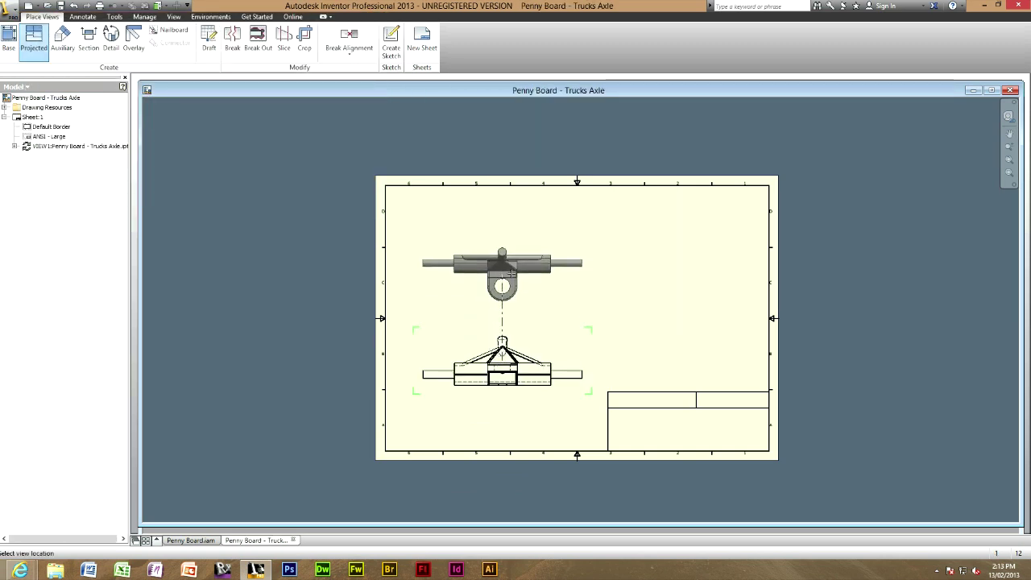
{"action": "left_click", "coordinate": [510, 272]}
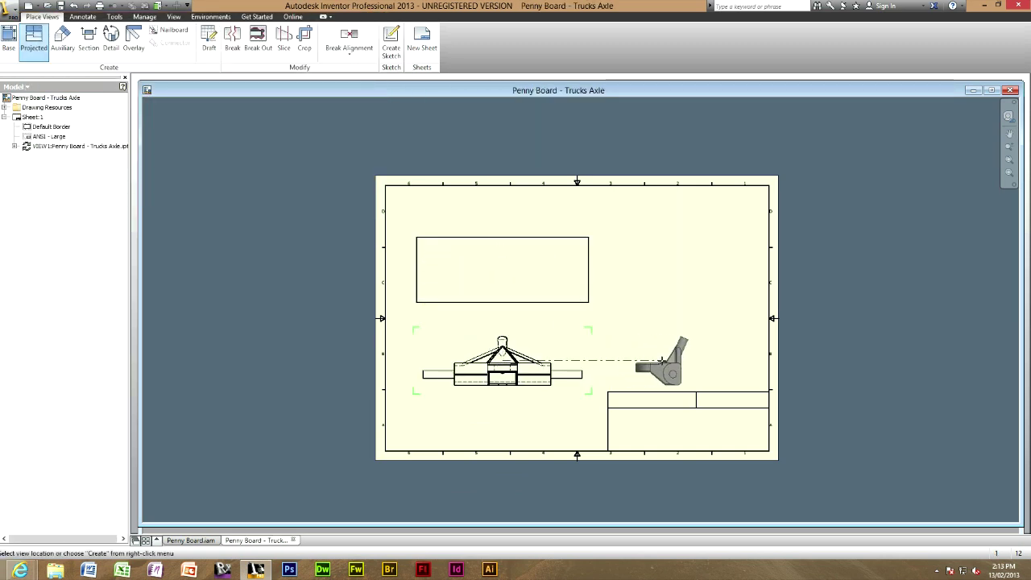
{"action": "left_click", "coordinate": [661, 360]}
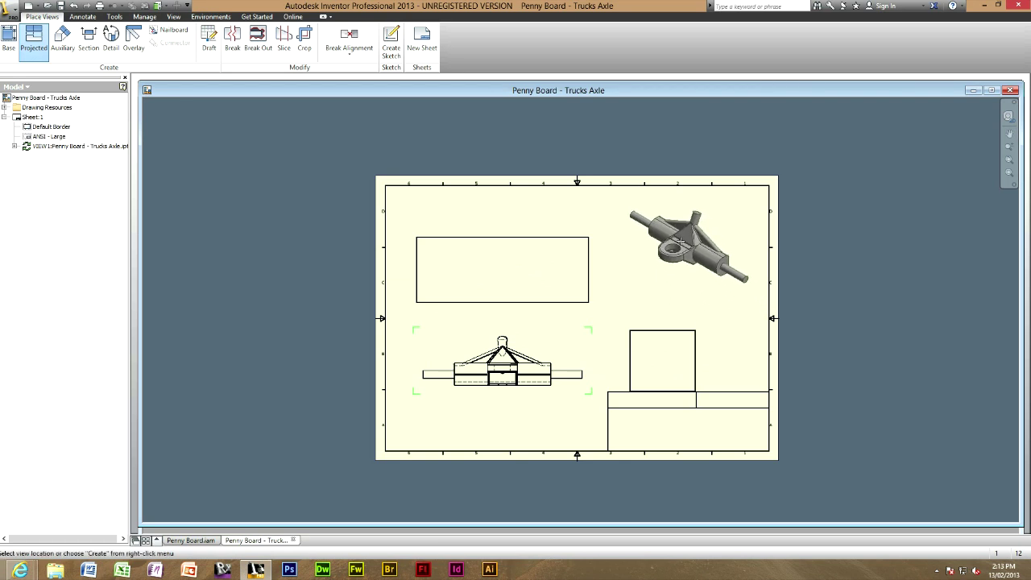
{"action": "left_click", "coordinate": [681, 240]}
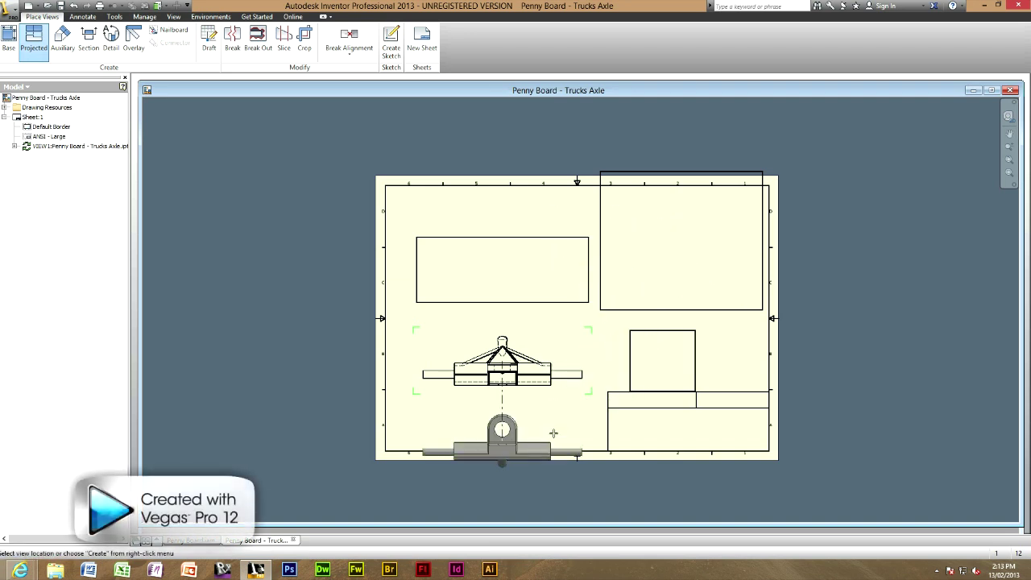
{"action": "right_click", "coordinate": [356, 349]}
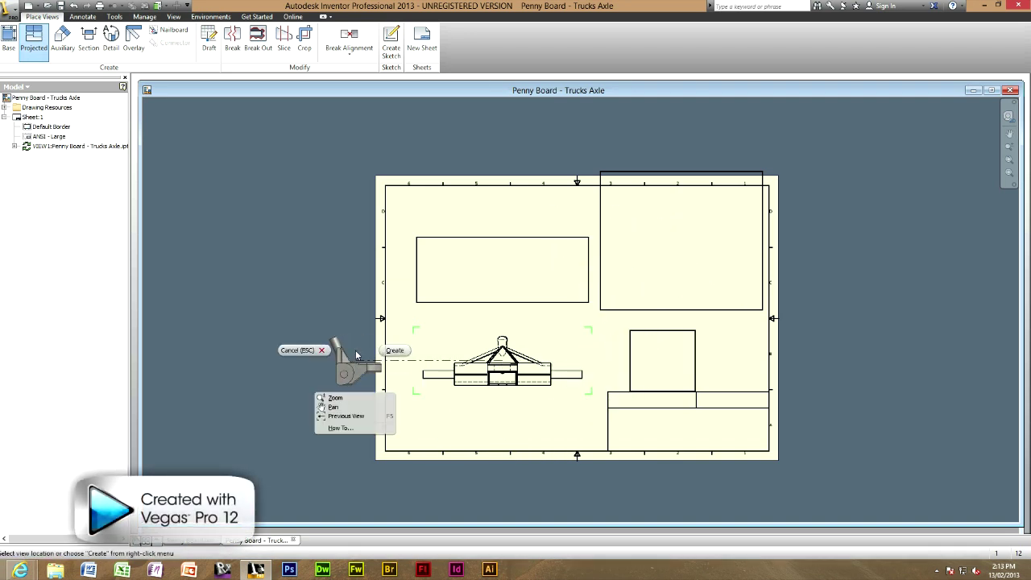
{"action": "left_click", "coordinate": [390, 352]}
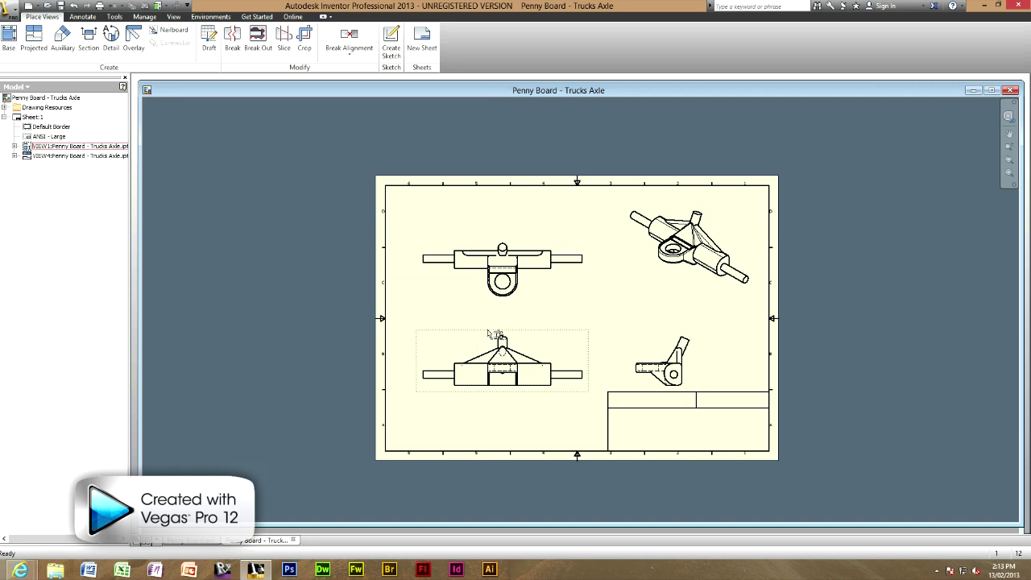
Rename the front view's identifier from VIEW1 to FRONT and apply a 0.5 scale
{"action": "double_click", "coordinate": [488, 339]}
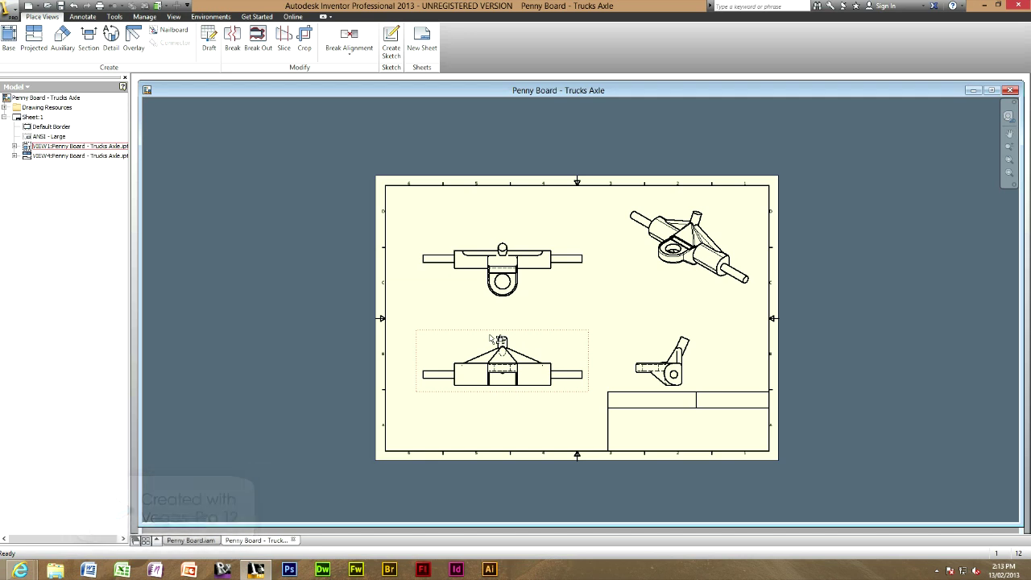
{"action": "left_click_drag", "start_coordinate": [258, 209], "coordinate": [204, 211]}
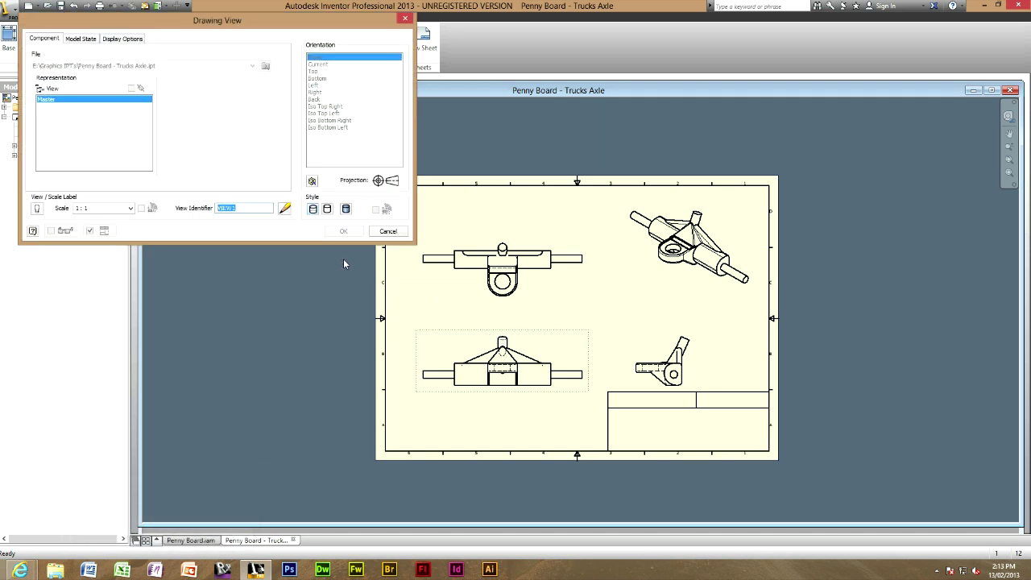
{"action": "type", "text": "FRONT"}
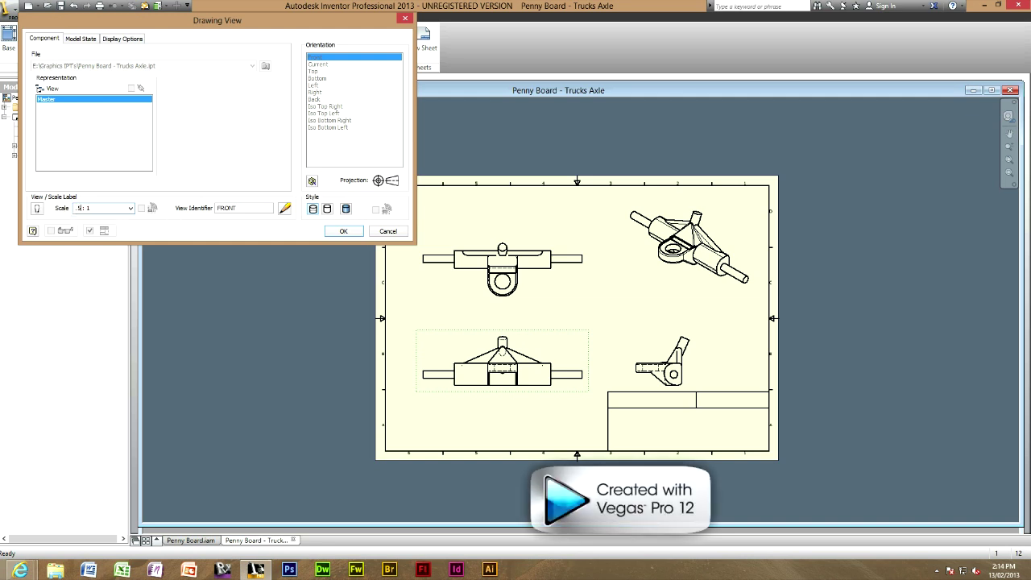
{"action": "key", "text": "Return"}
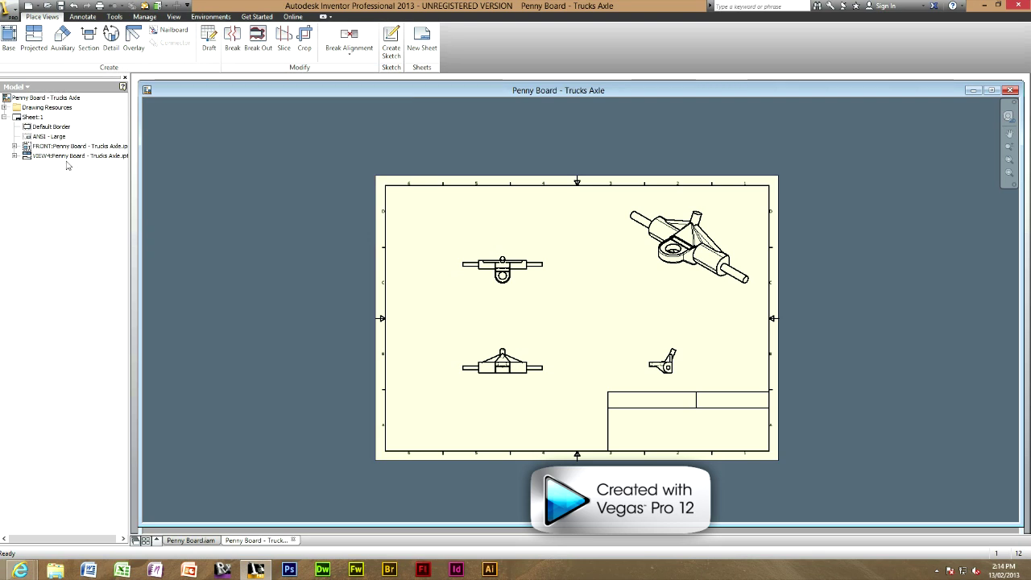
Try a 1.5 scale on the front view, then cancel back to the original size
{"action": "double_click", "coordinate": [493, 346]}
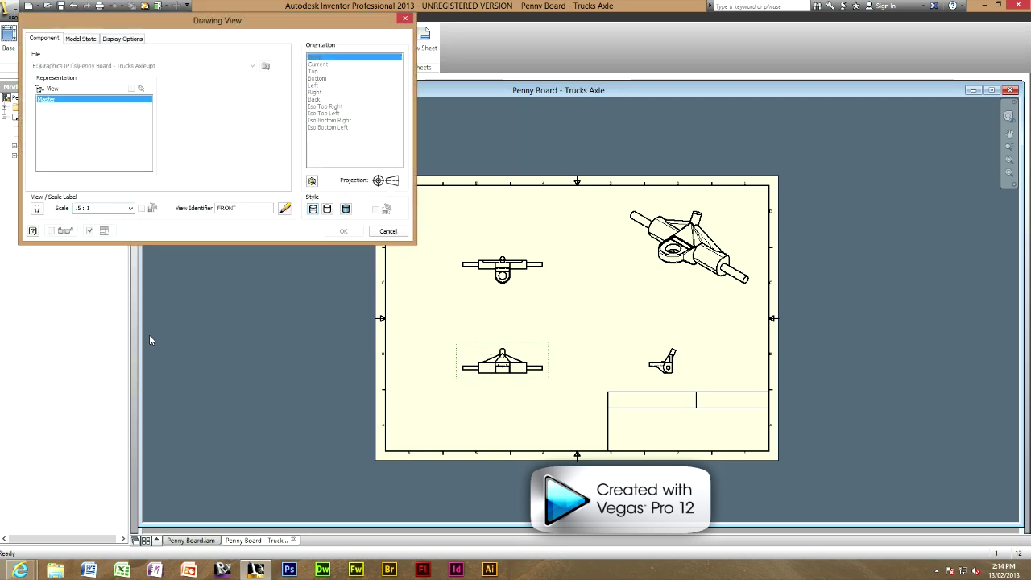
{"action": "key", "text": "BackSpace"}
{"action": "key", "text": "BackSpace"}
{"action": "type", "text": "1.5"}
{"action": "key", "text": "Return"}
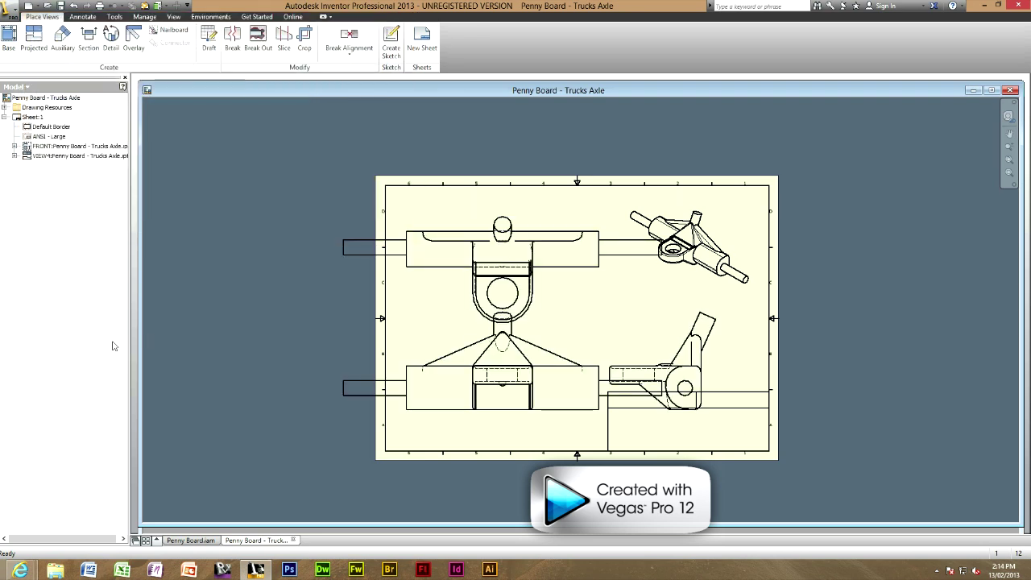
{"action": "double_click", "coordinate": [450, 333]}
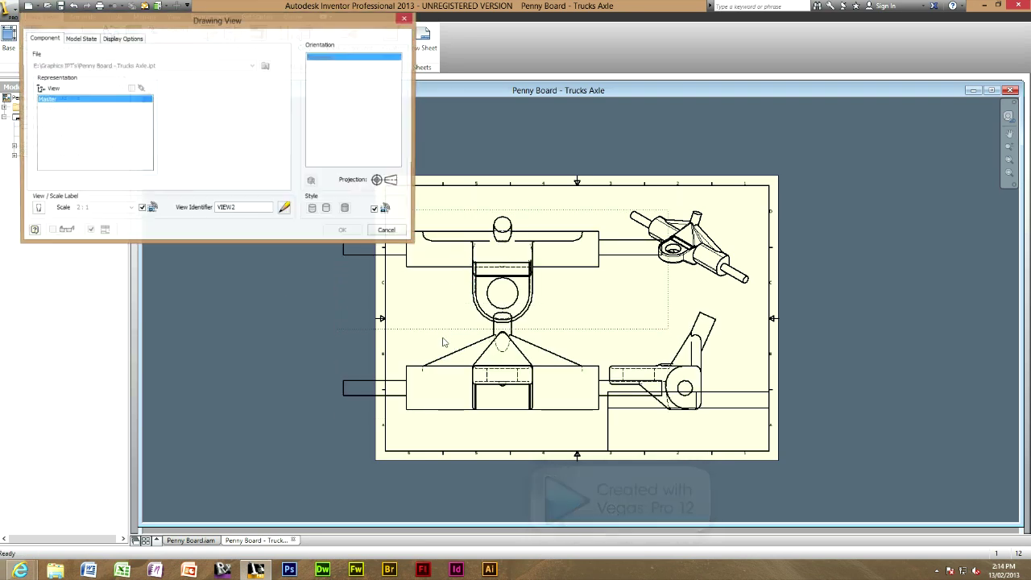
{"action": "left_click", "coordinate": [385, 231]}
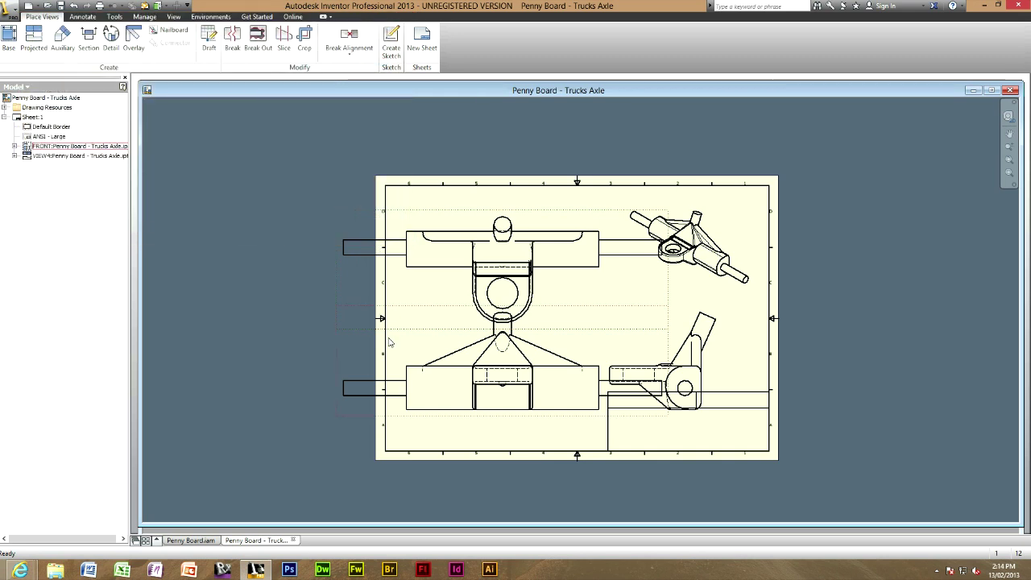
{"action": "double_click", "coordinate": [387, 341]}
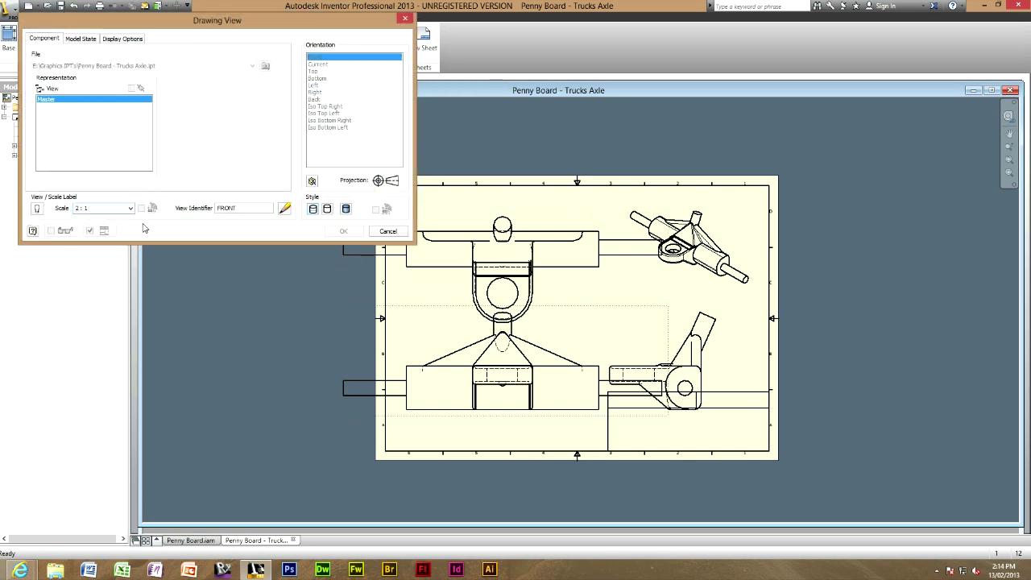
{"action": "key", "text": "Escape"}
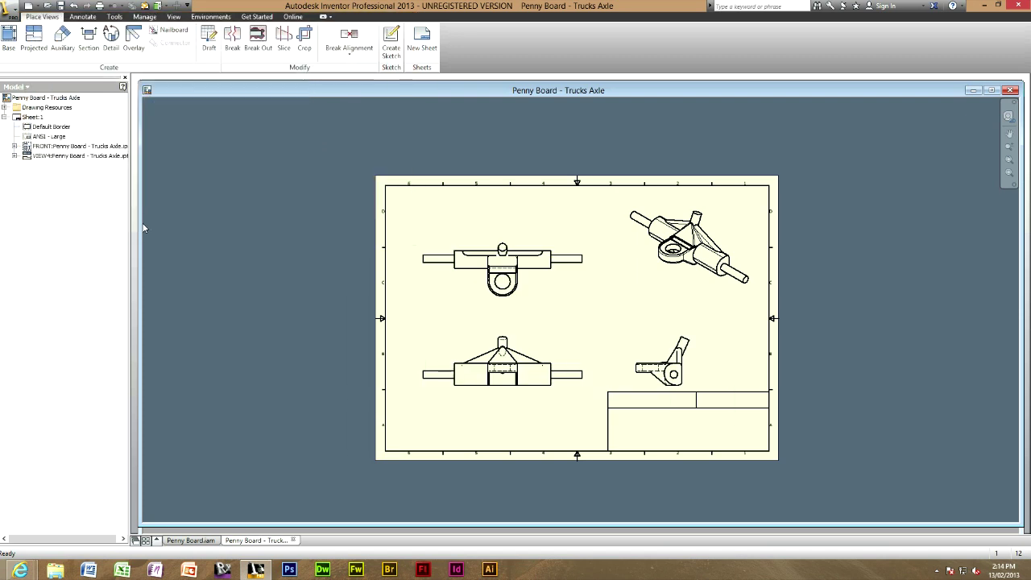
Show the view name and scale label beneath the FRONT view
{"action": "double_click", "coordinate": [472, 344]}
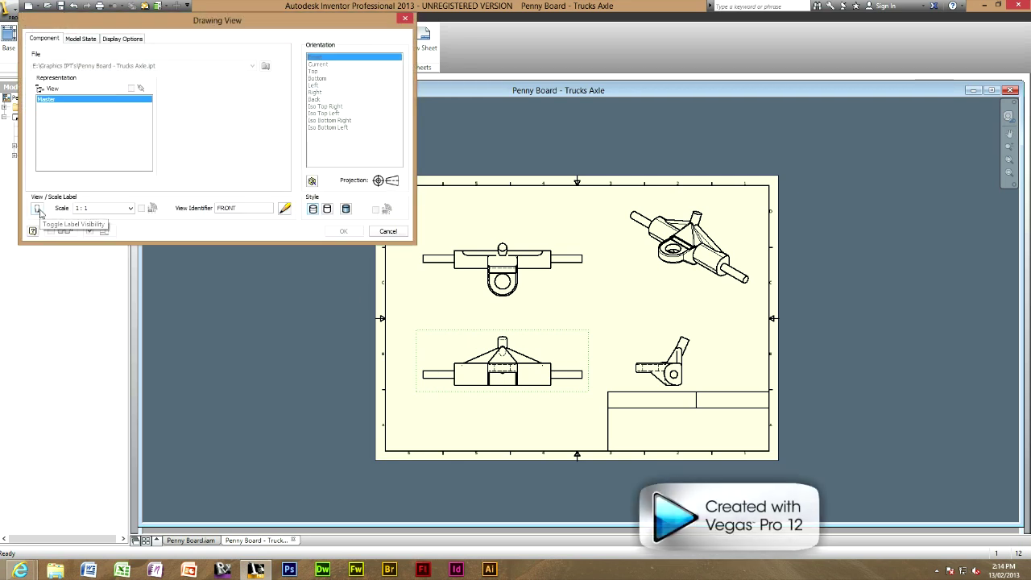
{"action": "left_click", "coordinate": [37, 209]}
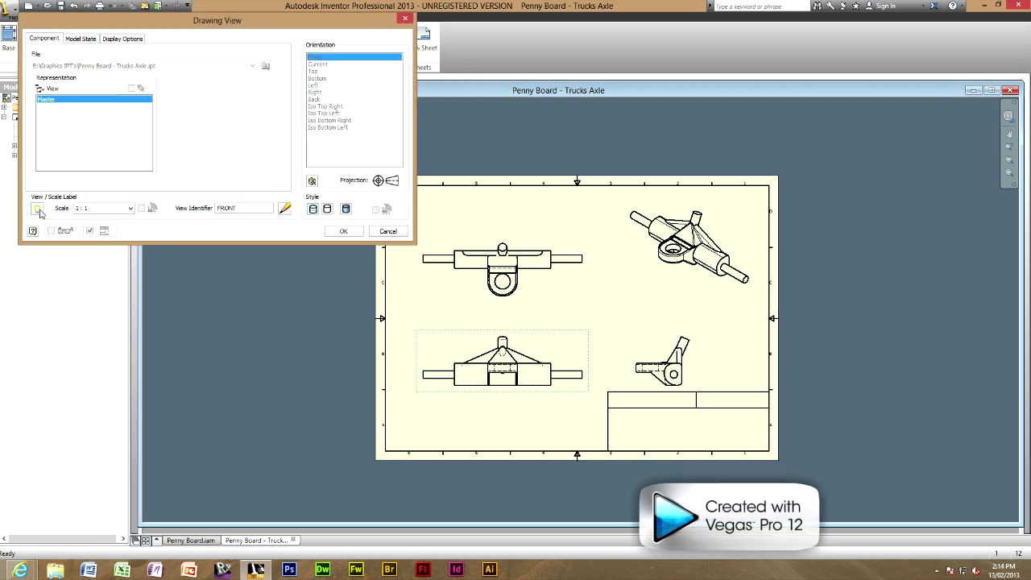
{"action": "left_click", "coordinate": [343, 232]}
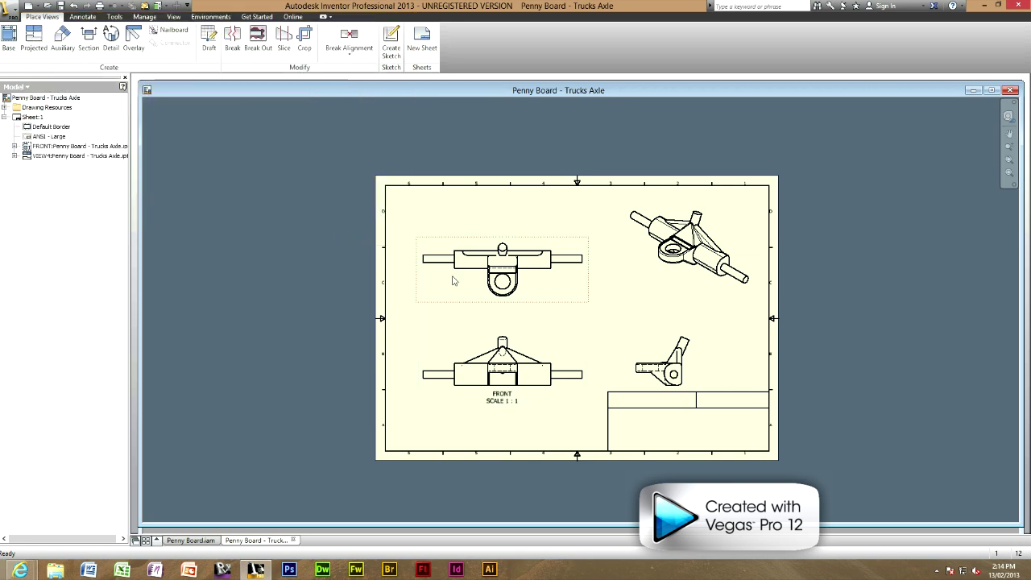
Rename the top view's identifier from VIEW2 to TOP
{"action": "double_click", "coordinate": [478, 302]}
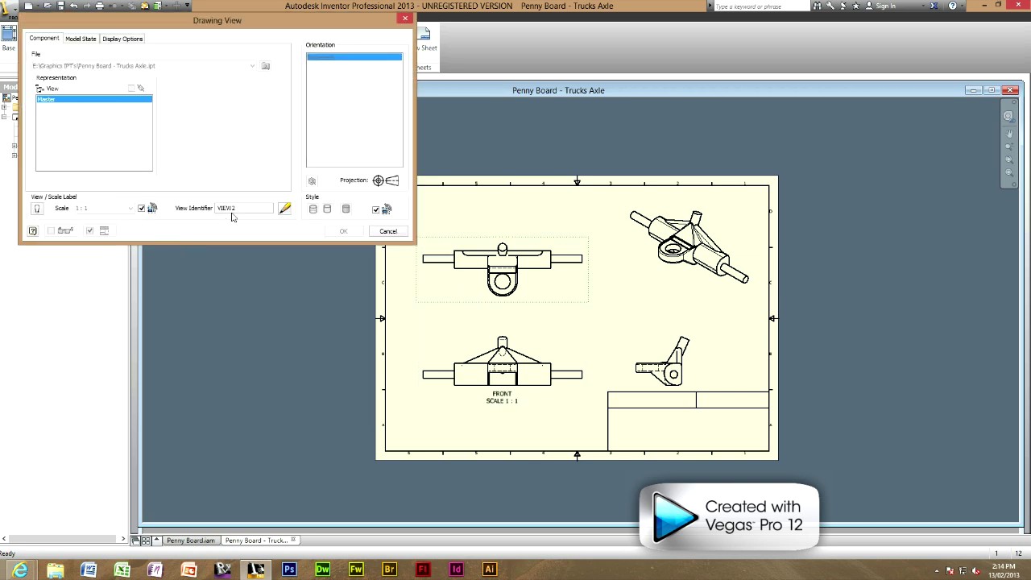
{"action": "left_click_drag", "start_coordinate": [235, 210], "coordinate": [201, 213]}
{"action": "type", "text": "TOP"}
{"action": "left_click", "coordinate": [343, 232]}
Rename the side view's identifier from VIEW3 to SIDE with its label shown
{"action": "double_click", "coordinate": [662, 360]}
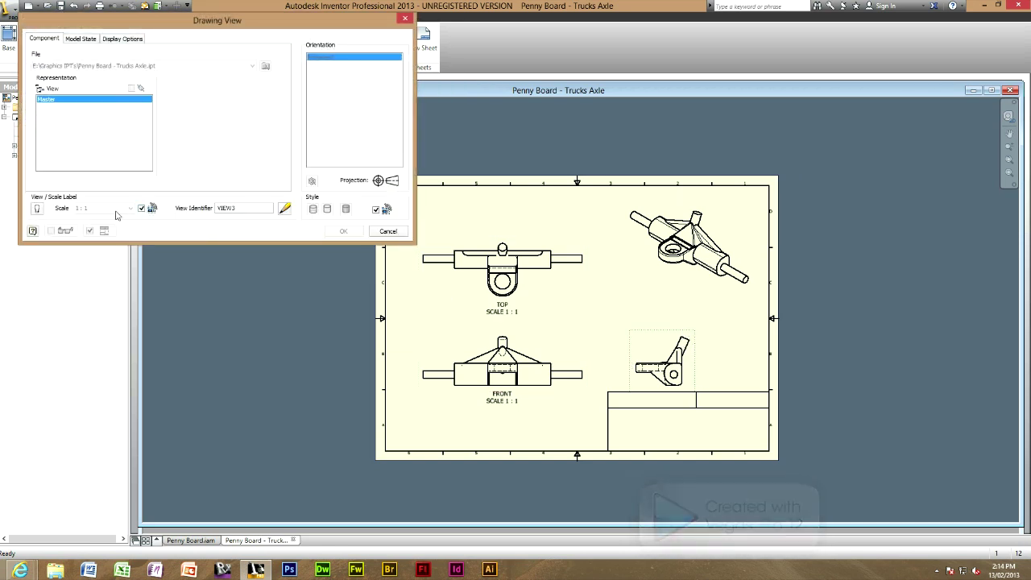
{"action": "double_click", "coordinate": [220, 207]}
{"action": "type", "text": "SIDE"}
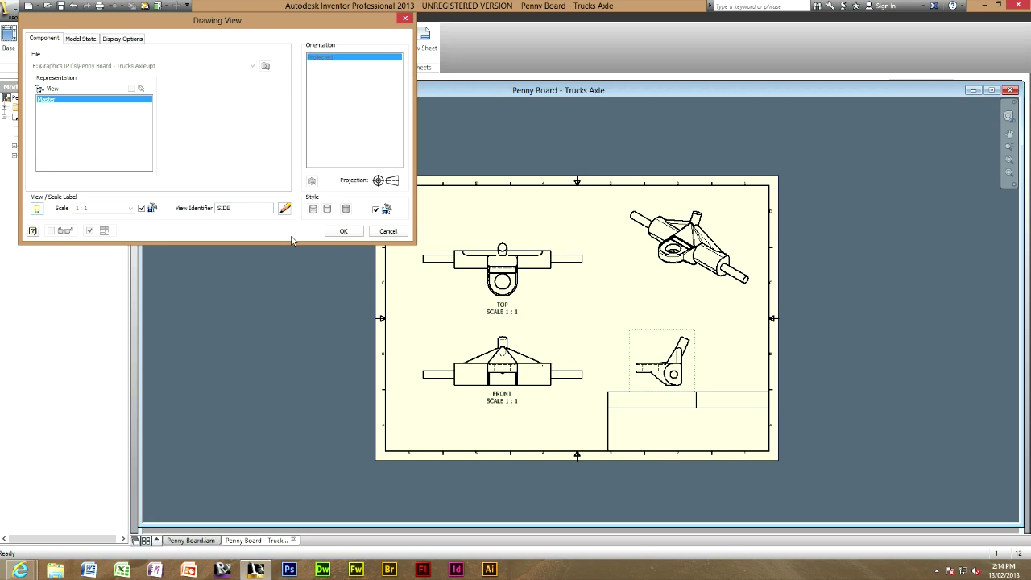
{"action": "left_click", "coordinate": [344, 231]}
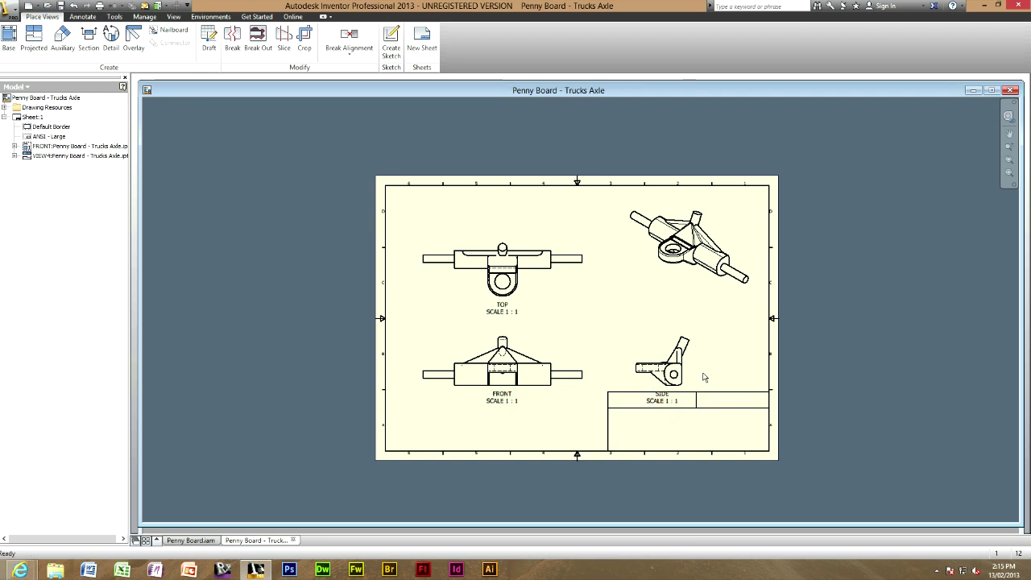
Drag the SIDE, FRONT and TOP views higher, keeping them aligned and clear of the title block
{"action": "left_click_drag", "start_coordinate": [648, 342], "coordinate": [654, 341]}
{"action": "left_click_drag", "start_coordinate": [546, 341], "coordinate": [542, 348]}
{"action": "left_click_drag", "start_coordinate": [523, 243], "coordinate": [525, 231]}
{"action": "left_click_drag", "start_coordinate": [515, 328], "coordinate": [513, 317]}
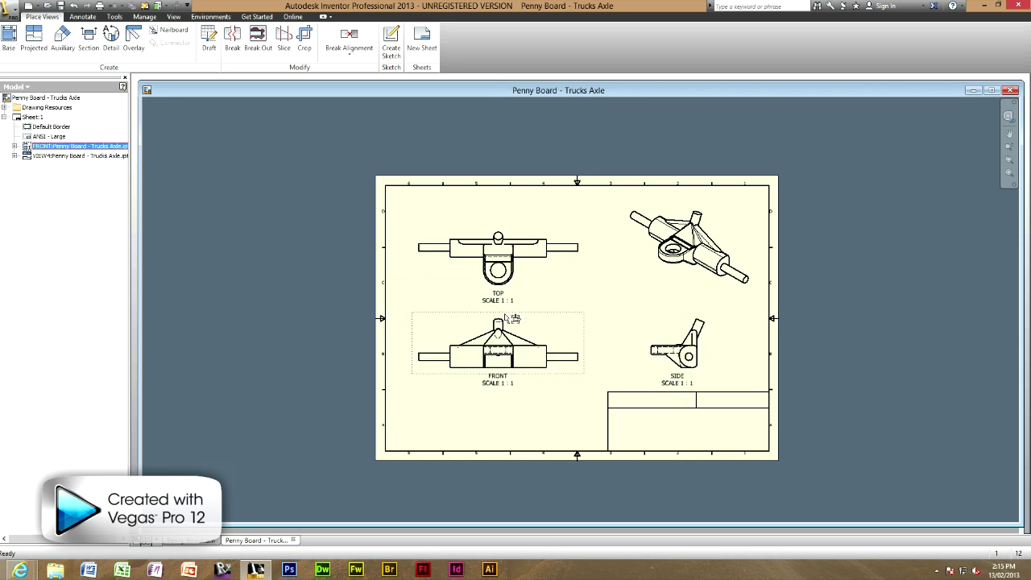
{"action": "left_click_drag", "start_coordinate": [686, 322], "coordinate": [684, 317]}
{"action": "left_click", "coordinate": [502, 320]}
{"action": "left_click_drag", "start_coordinate": [501, 319], "coordinate": [504, 315]}
{"action": "left_click_drag", "start_coordinate": [507, 229], "coordinate": [514, 212]}
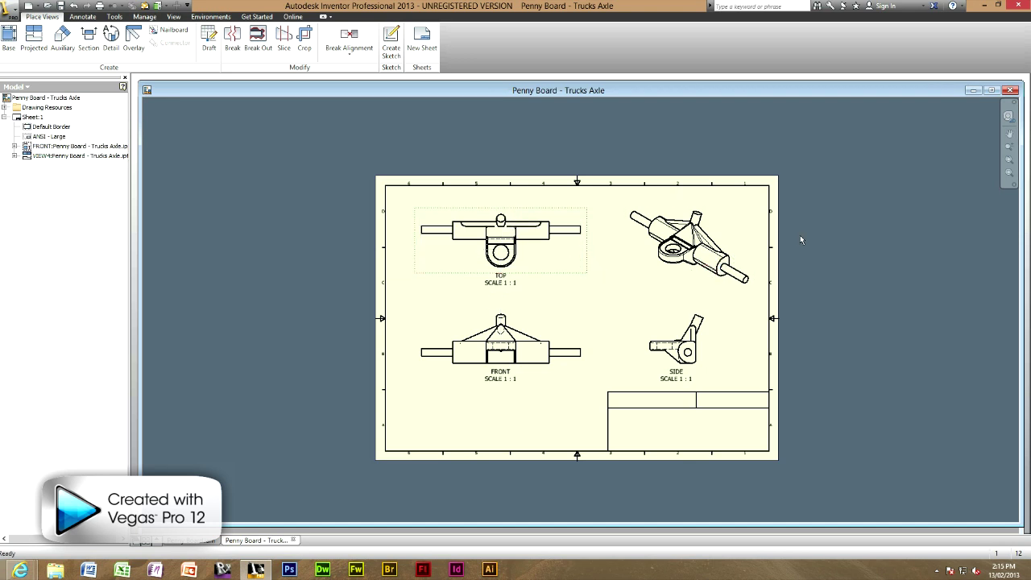
Switch the isometric view's display style to Shaded
{"action": "double_click", "coordinate": [751, 232]}
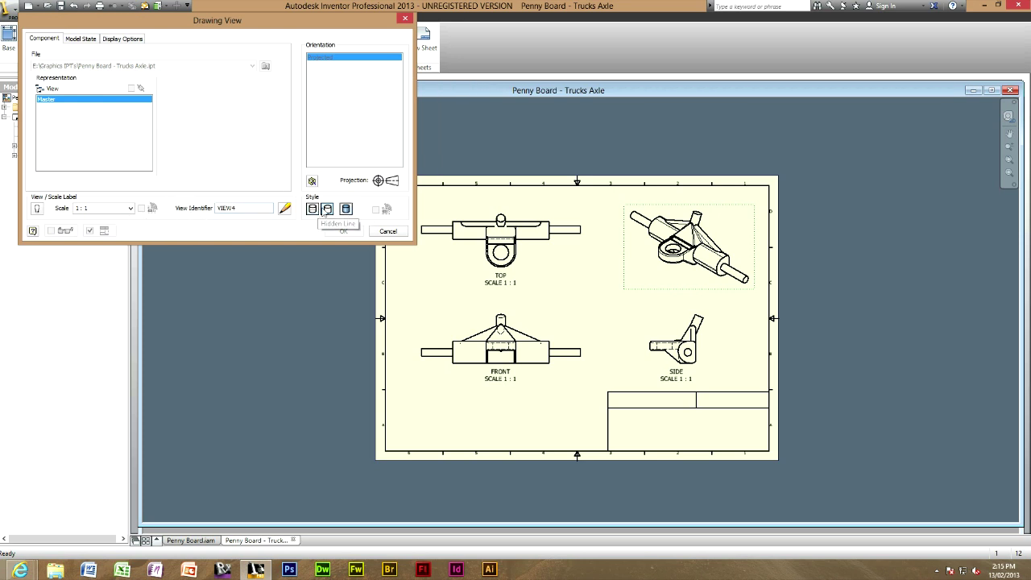
{"action": "left_click", "coordinate": [346, 208]}
{"action": "left_click", "coordinate": [343, 232]}
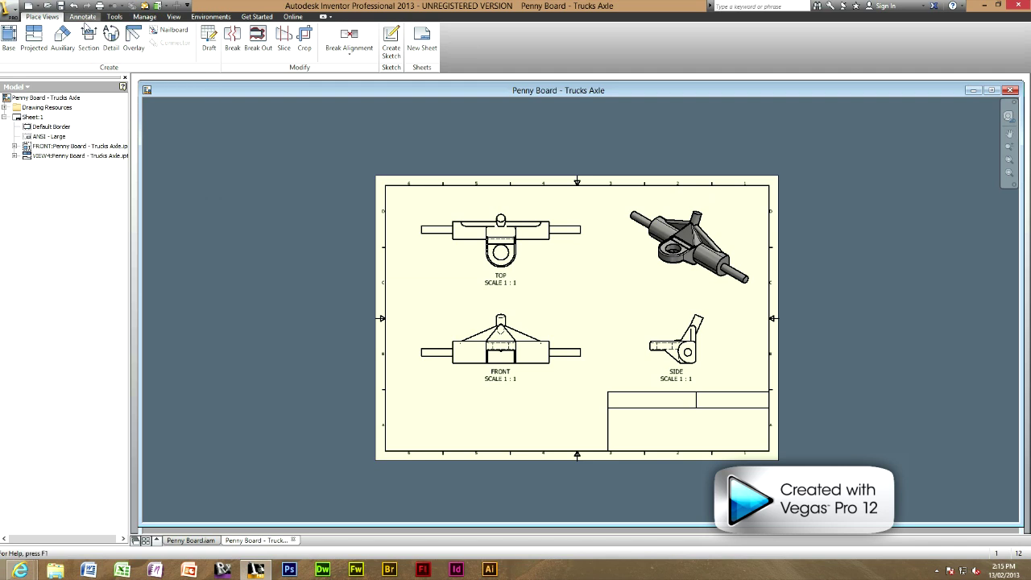
Add an overall length dimension between the axle's two ends, placed below the FRONT view
{"action": "left_click", "coordinate": [83, 16]}
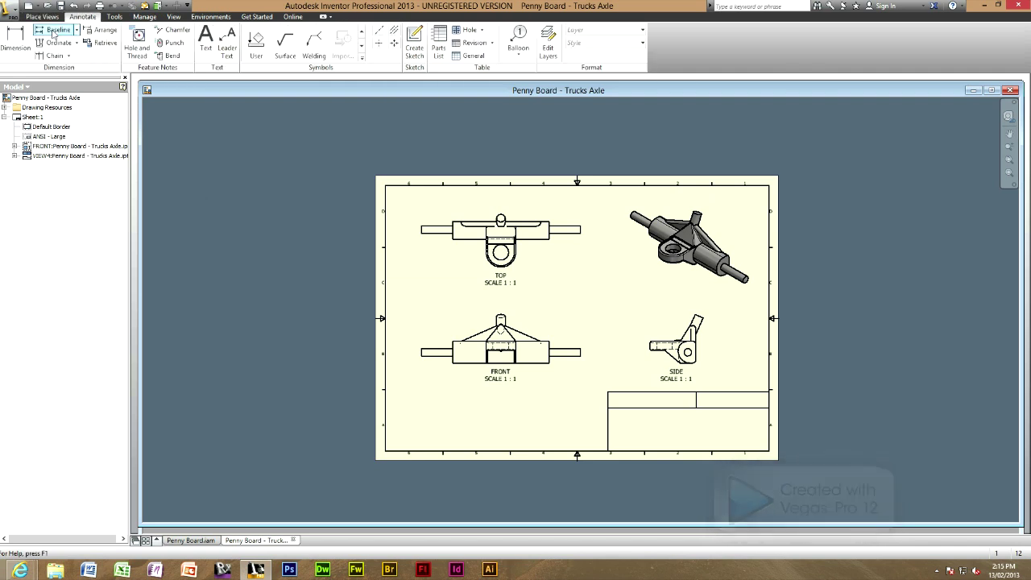
{"action": "left_click", "coordinate": [19, 47]}
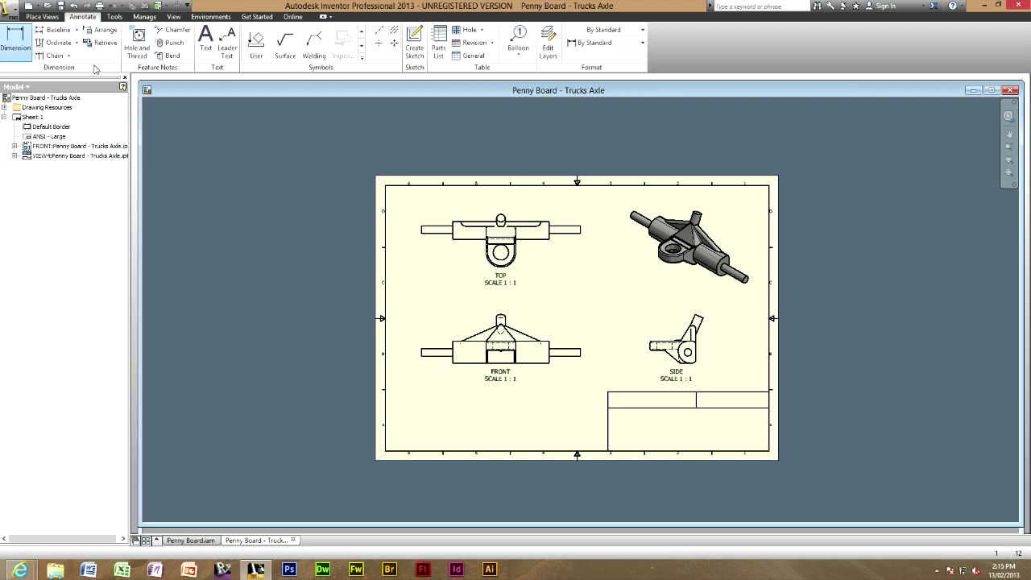
{"action": "left_click", "coordinate": [363, 62]}
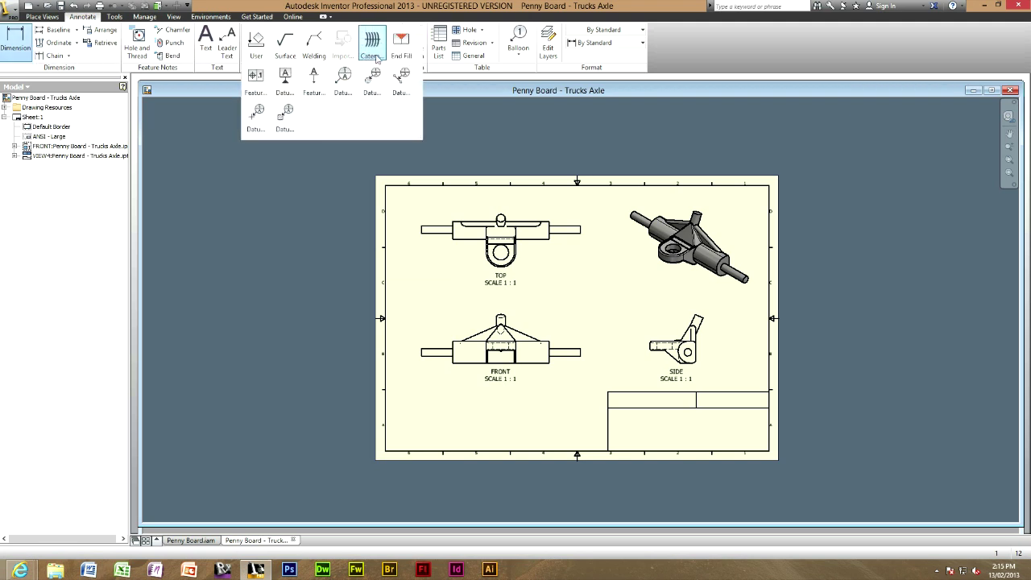
{"action": "left_click", "coordinate": [16, 47]}
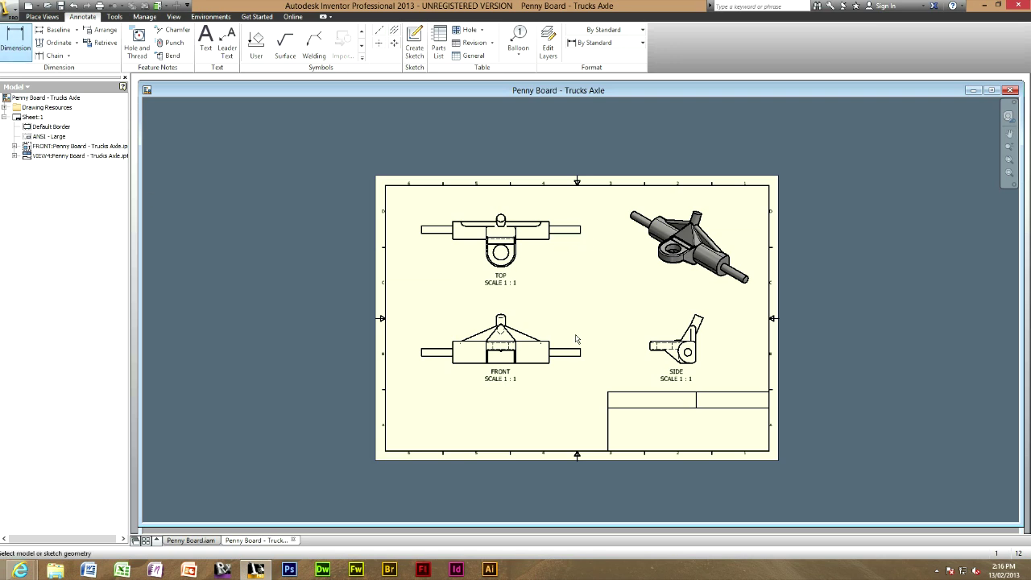
{"action": "scroll", "coordinate": [577, 373], "scroll_direction": "up", "scroll_amount": 5}
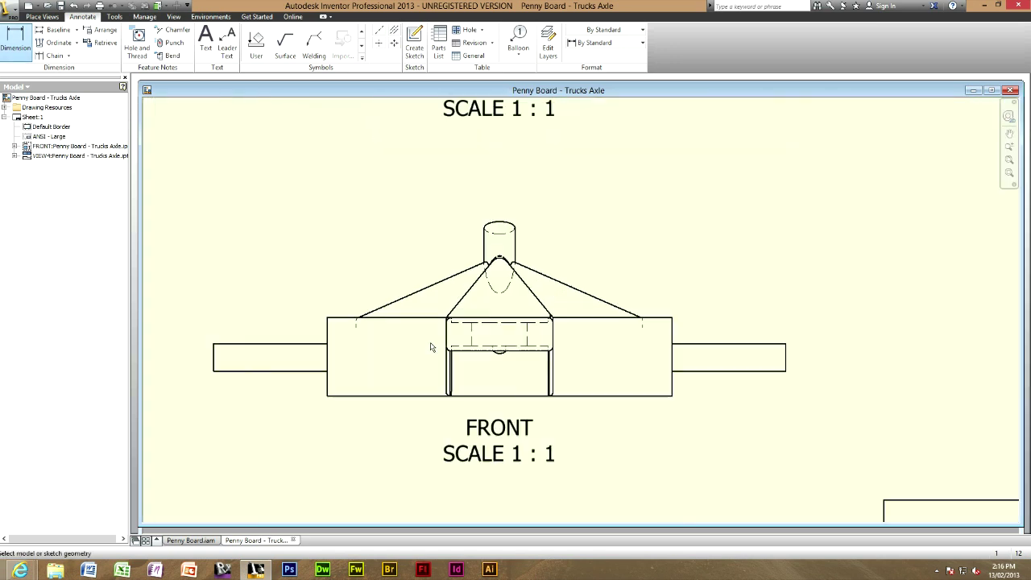
{"action": "scroll", "coordinate": [735, 374], "scroll_direction": "down", "scroll_amount": 2}
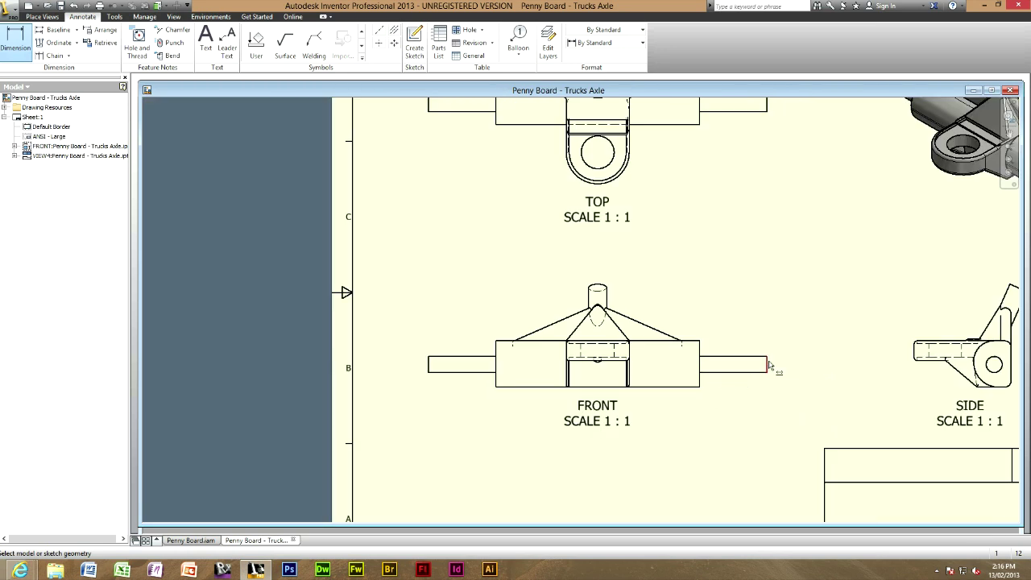
{"action": "left_click", "coordinate": [768, 368]}
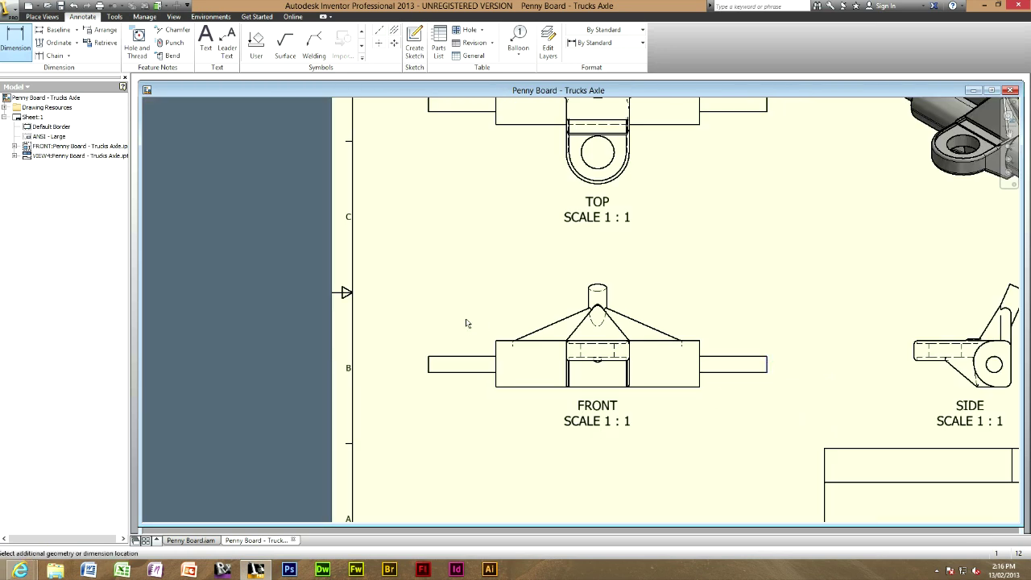
{"action": "left_click", "coordinate": [428, 364]}
{"action": "scroll", "coordinate": [608, 423], "scroll_direction": "down", "scroll_amount": 2}
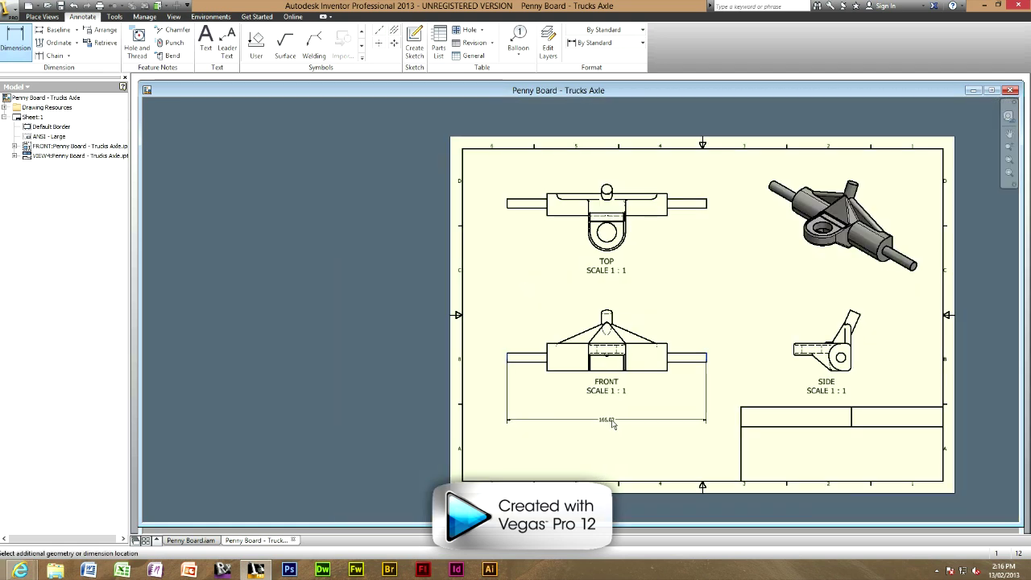
{"action": "left_click", "coordinate": [613, 424]}
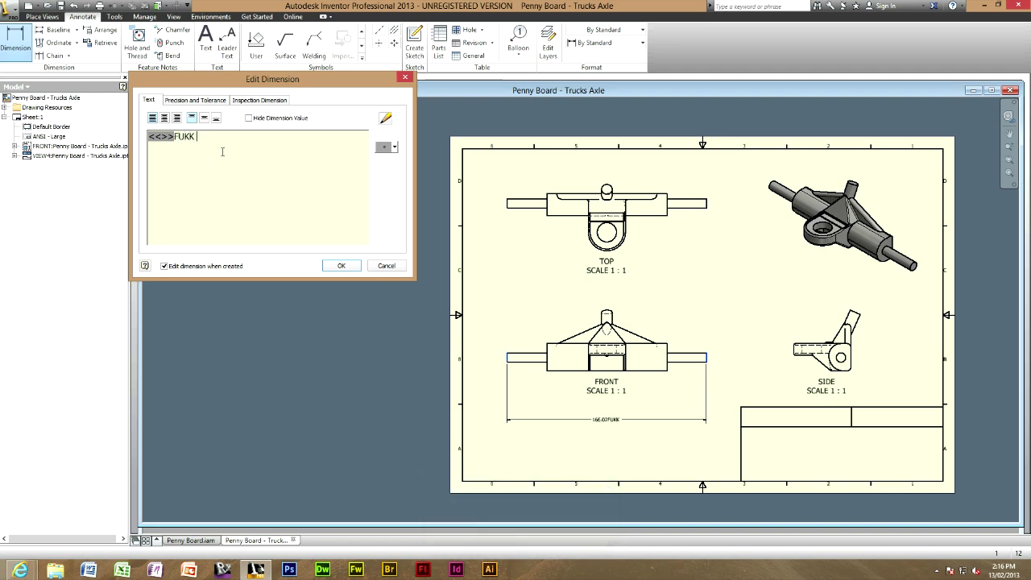
Remove the FULL SIZE note from the dimension text and confirm it
{"action": "key", "text": "BackSpace"}
{"action": "key", "text": "BackSpace"}
{"action": "key", "text": "BackSpace"}
{"action": "type", "text": "LL SIZE"}
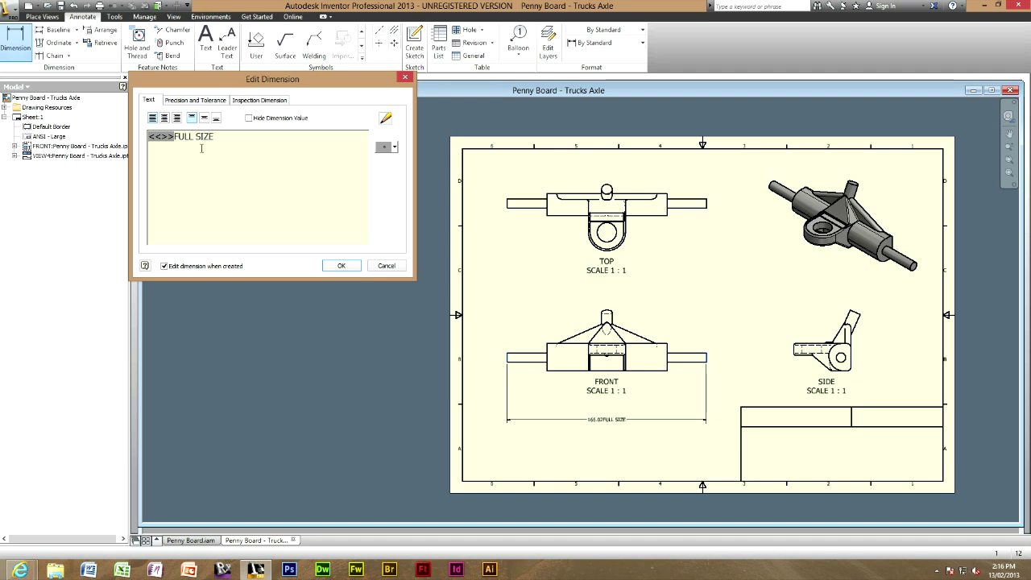
{"action": "left_click_drag", "start_coordinate": [195, 149], "coordinate": [175, 137]}
{"action": "left_click", "coordinate": [150, 143]}
{"action": "key", "text": "Delete"}
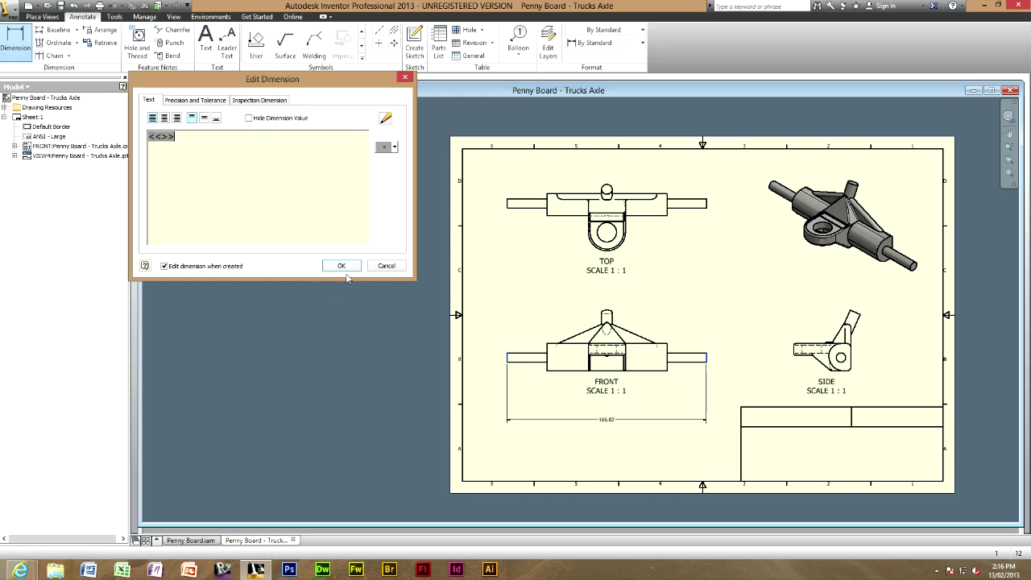
{"action": "left_click", "coordinate": [339, 266]}
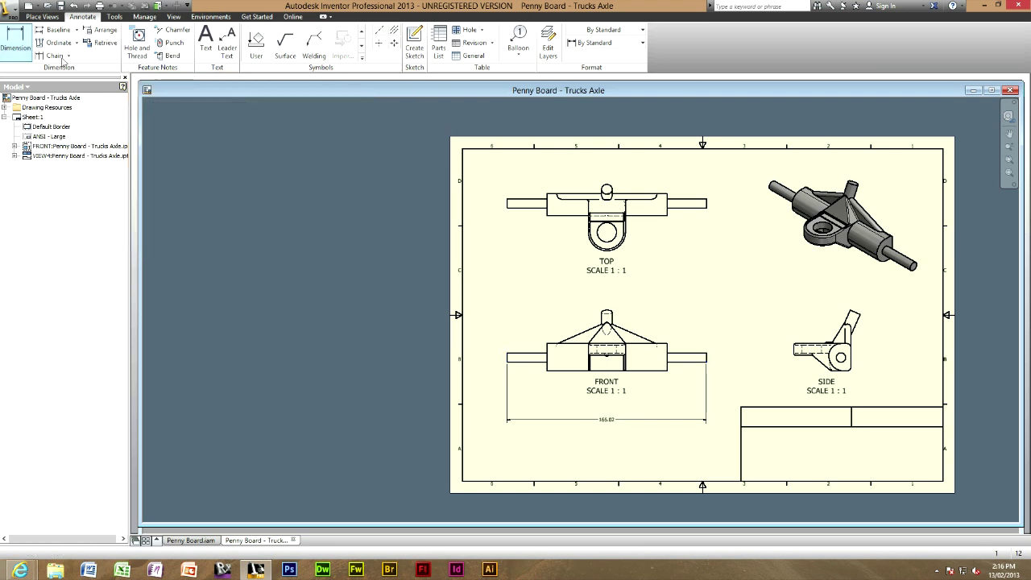
Dimension the FRONT view's top cylinder with a Ø9.00 diameter placed to the left
{"action": "scroll", "coordinate": [574, 304], "scroll_direction": "up", "scroll_amount": 3}
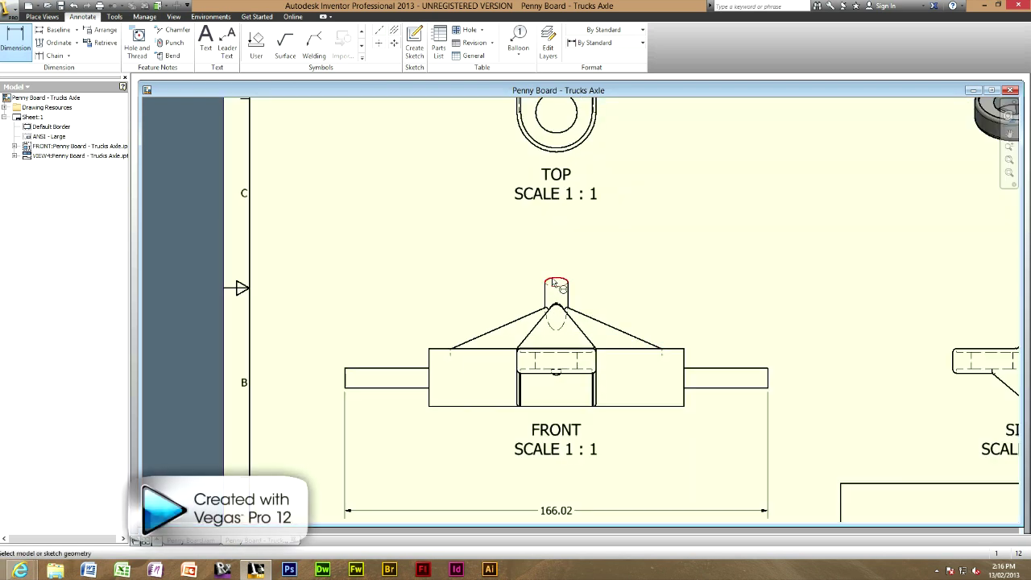
{"action": "scroll", "coordinate": [554, 284], "scroll_direction": "up", "scroll_amount": 4}
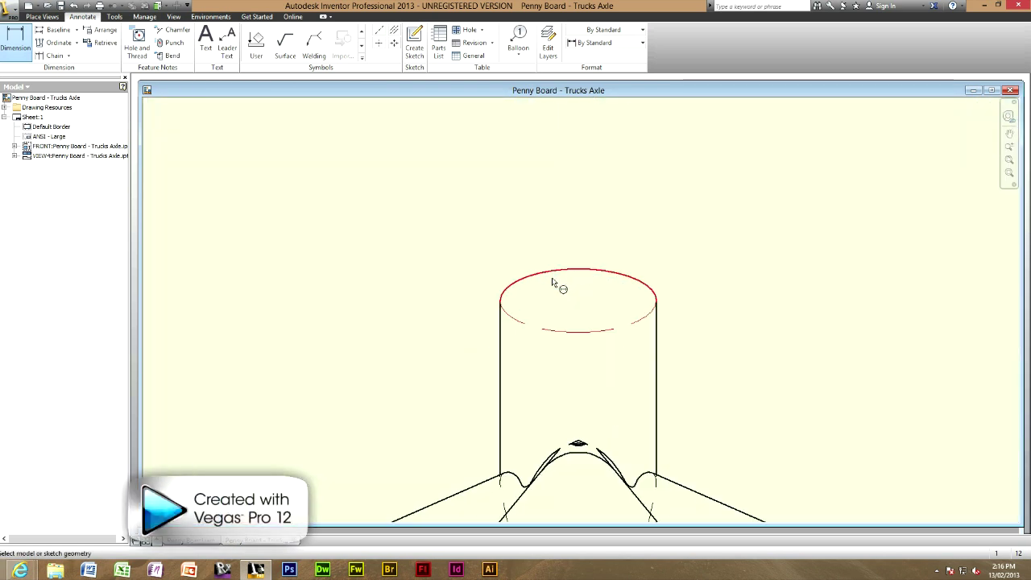
{"action": "left_click", "coordinate": [555, 284]}
{"action": "scroll", "coordinate": [484, 280], "scroll_direction": "down", "scroll_amount": 8}
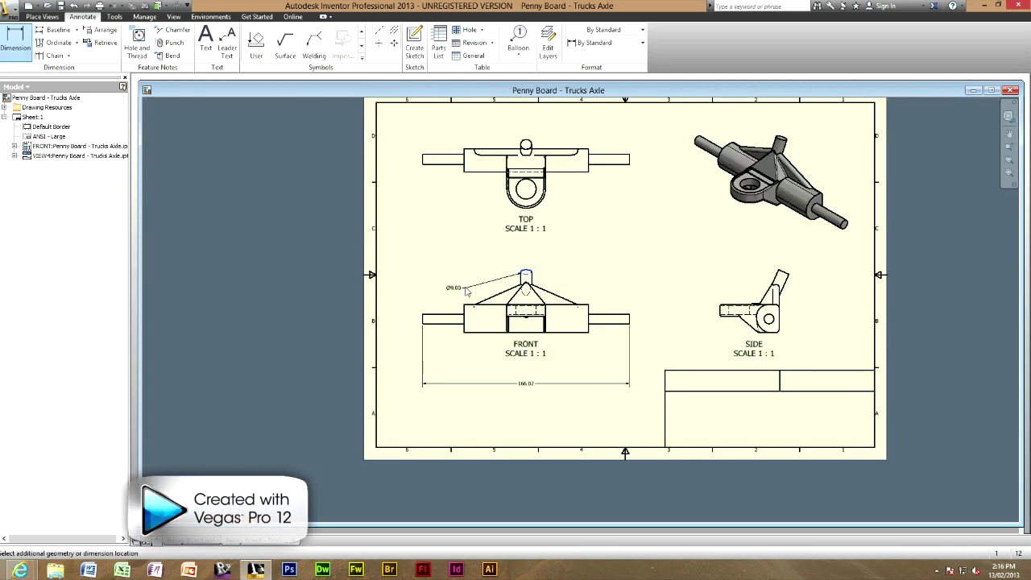
{"action": "left_click", "coordinate": [466, 295]}
{"action": "left_click", "coordinate": [343, 265]}
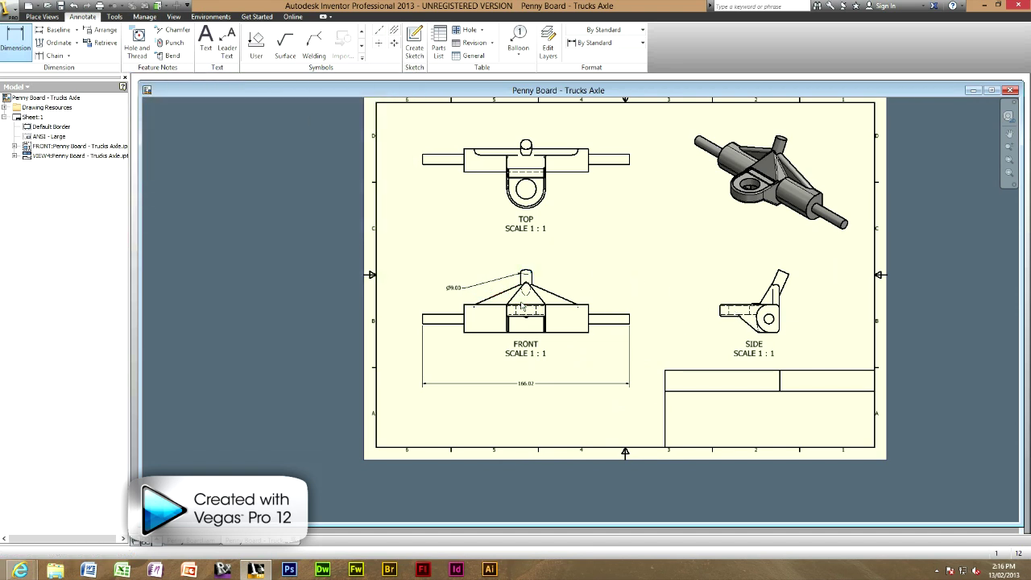
Add a 7.68 height dimension from the right shaft's top edge to the body's top edge
{"action": "scroll", "coordinate": [524, 306], "scroll_direction": "up", "scroll_amount": 3}
{"action": "left_click", "coordinate": [659, 324]}
{"action": "left_click", "coordinate": [635, 304]}
{"action": "left_click", "coordinate": [769, 332]}
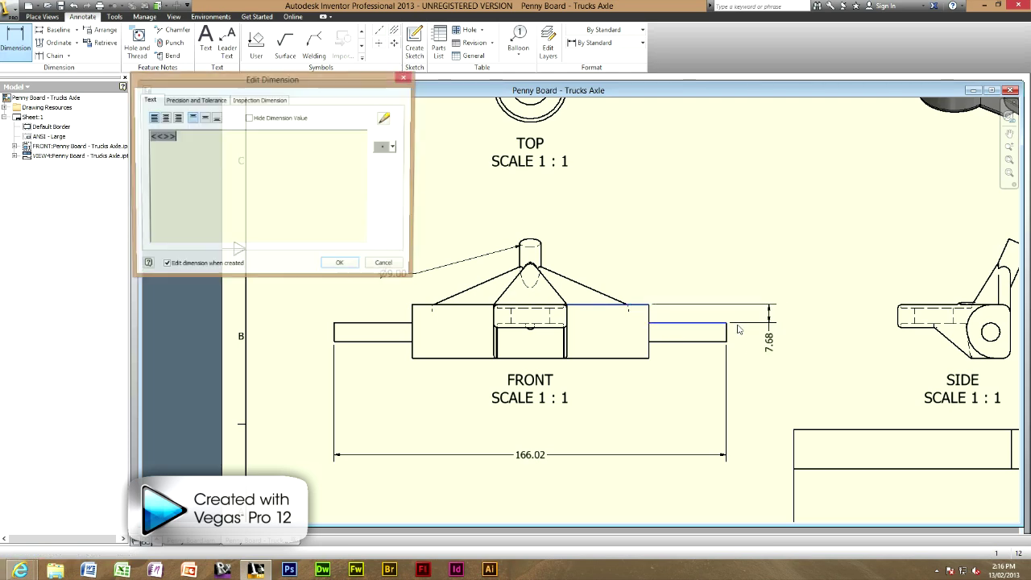
{"action": "left_click", "coordinate": [339, 262]}
{"action": "scroll", "coordinate": [385, 264], "scroll_direction": "down", "scroll_amount": 6}
{"action": "scroll", "coordinate": [415, 258], "scroll_direction": "up", "scroll_amount": 5}
{"action": "scroll", "coordinate": [414, 258], "scroll_direction": "down", "scroll_amount": 2}
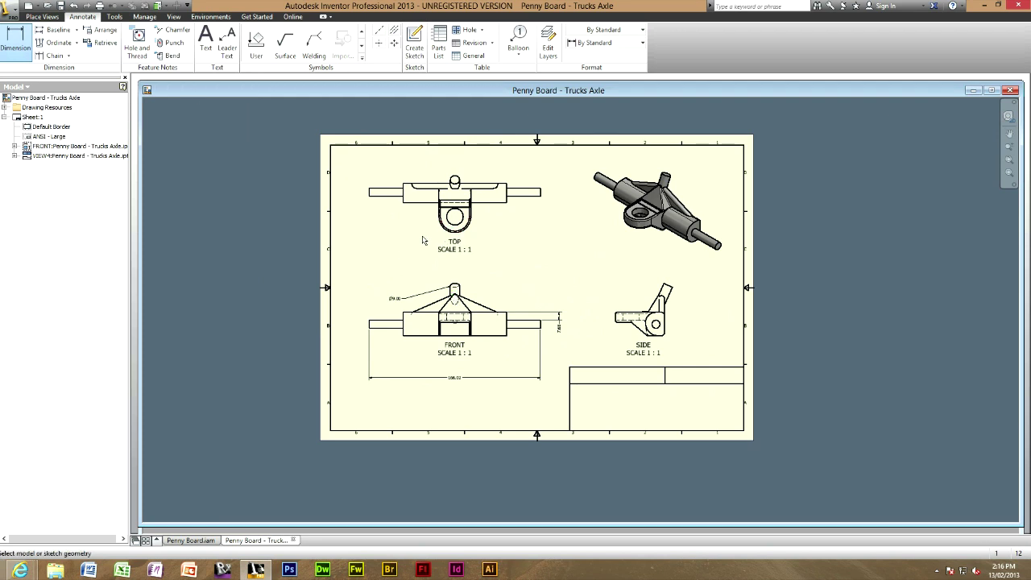
Start a detail view with the isometric view as its source, identifier A at 2:1
{"action": "left_click", "coordinate": [42, 17]}
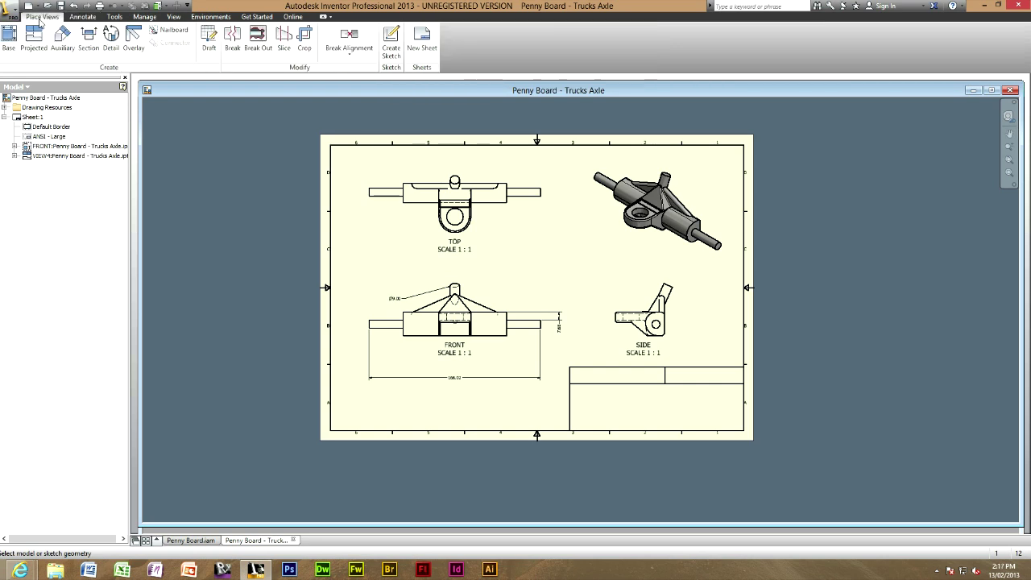
{"action": "left_click", "coordinate": [112, 45]}
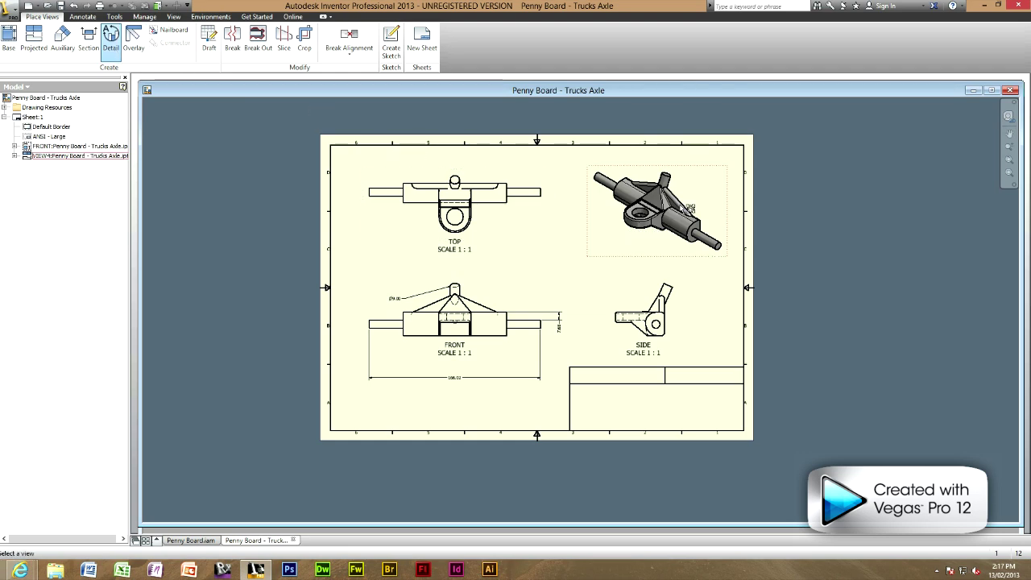
{"action": "scroll", "coordinate": [688, 208], "scroll_direction": "down", "scroll_amount": 3}
{"action": "scroll", "coordinate": [689, 208], "scroll_direction": "up", "scroll_amount": 5}
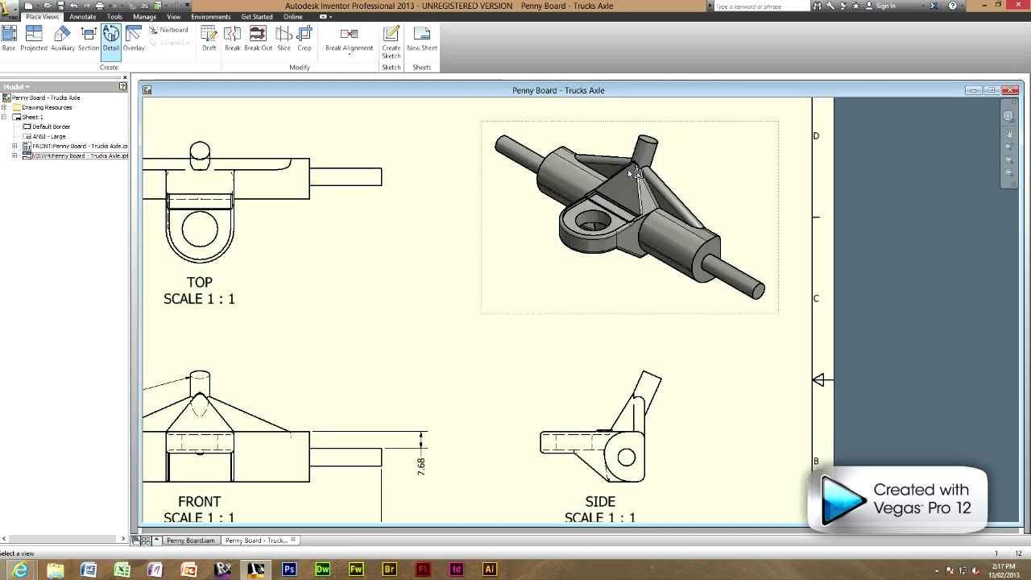
{"action": "middle_click_drag", "start_coordinate": [660, 168], "coordinate": [650, 209]}
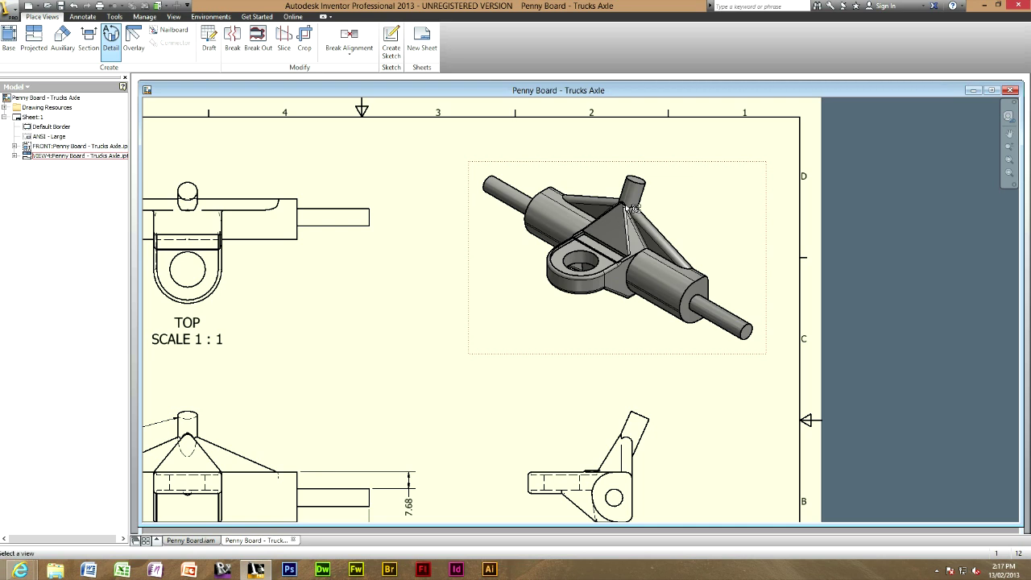
{"action": "left_click", "coordinate": [634, 208]}
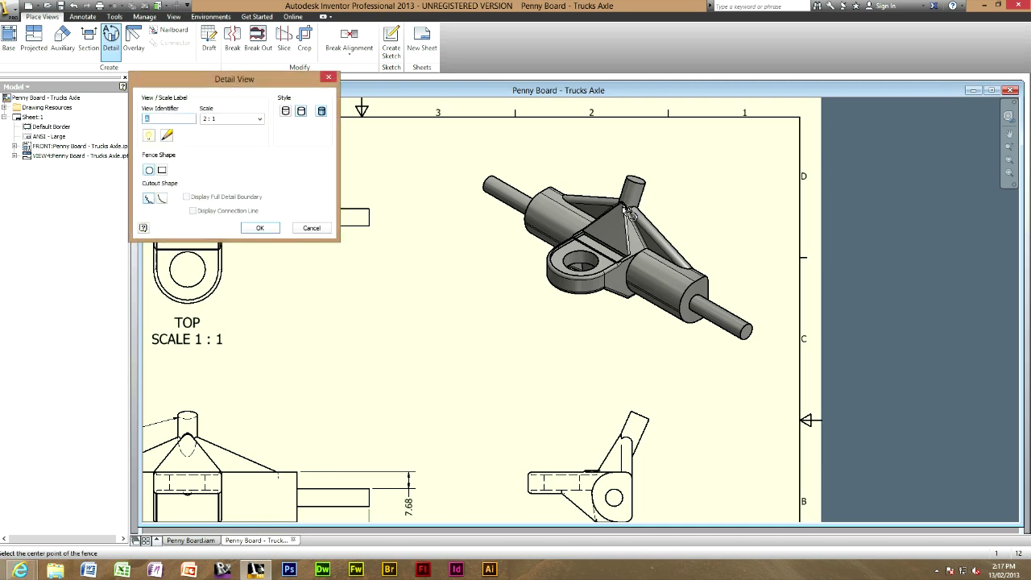
Circle the top cylinder junction and place Detail A on the sheet beside the isometric view
{"action": "left_click", "coordinate": [625, 204]}
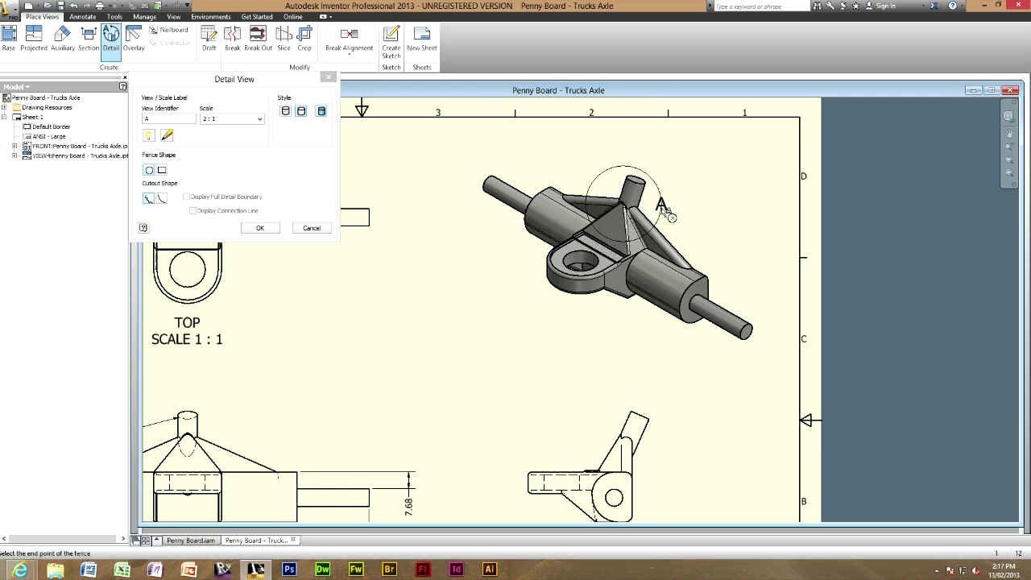
{"action": "left_click", "coordinate": [668, 214]}
{"action": "middle_click_drag", "start_coordinate": [484, 306], "coordinate": [568, 236]}
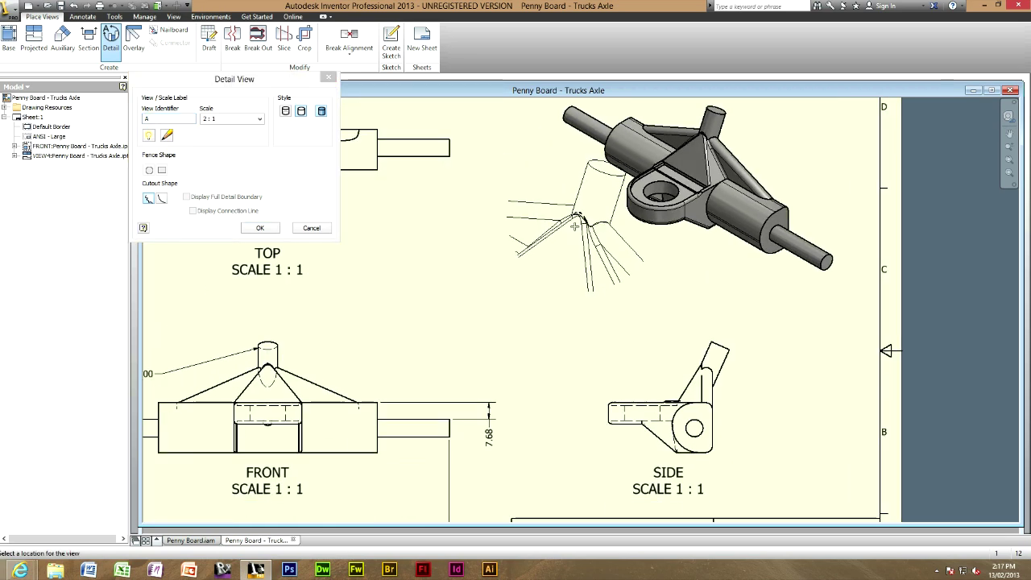
{"action": "left_click", "coordinate": [536, 245]}
{"action": "scroll", "coordinate": [527, 253], "scroll_direction": "down", "scroll_amount": 2}
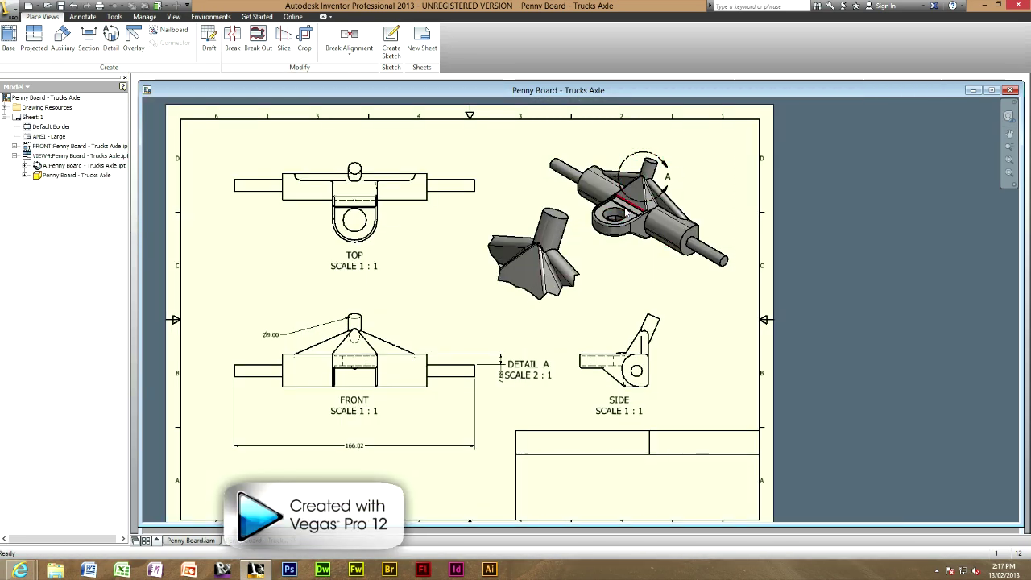
Turn on detail view A's scale label, leaving the SIDE view properties unchanged
{"action": "double_click", "coordinate": [576, 307]}
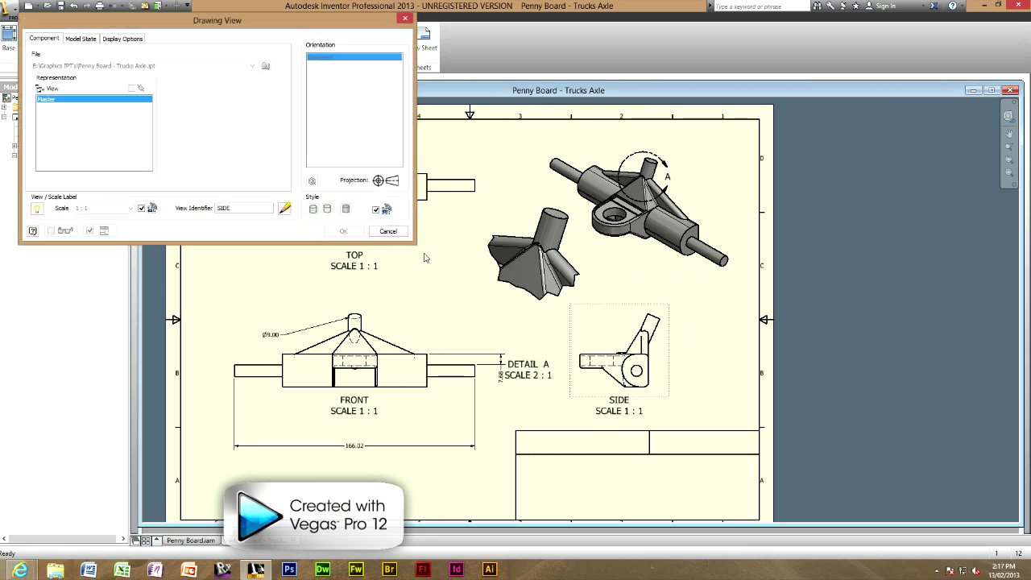
{"action": "left_click", "coordinate": [384, 233]}
{"action": "double_click", "coordinate": [521, 207]}
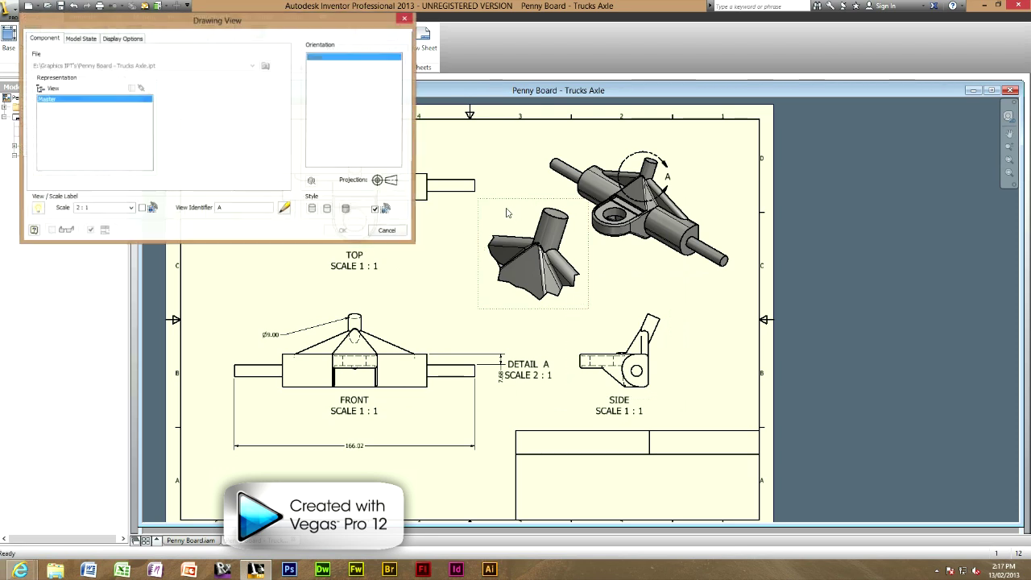
{"action": "left_click", "coordinate": [36, 210]}
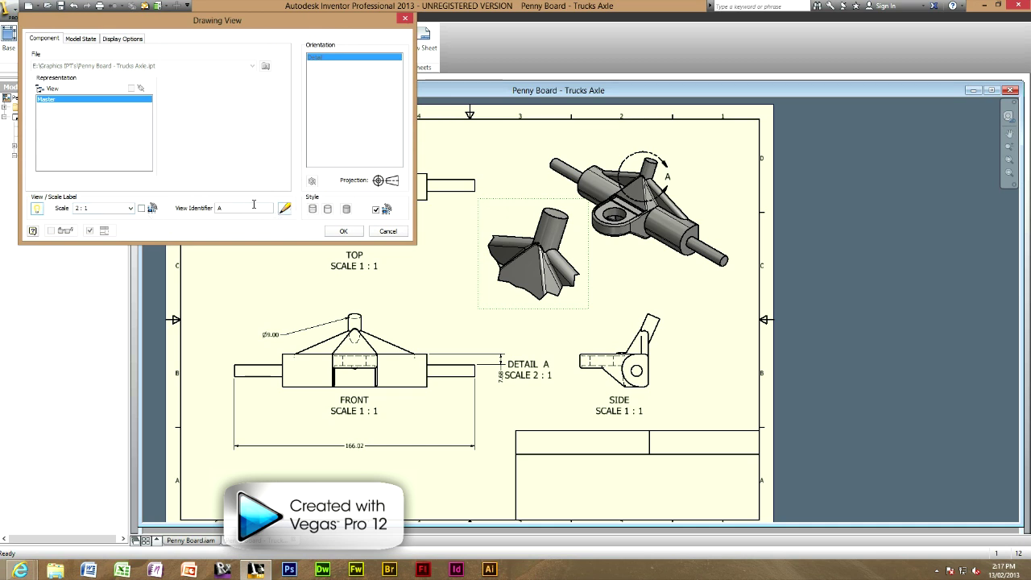
{"action": "left_click", "coordinate": [344, 232]}
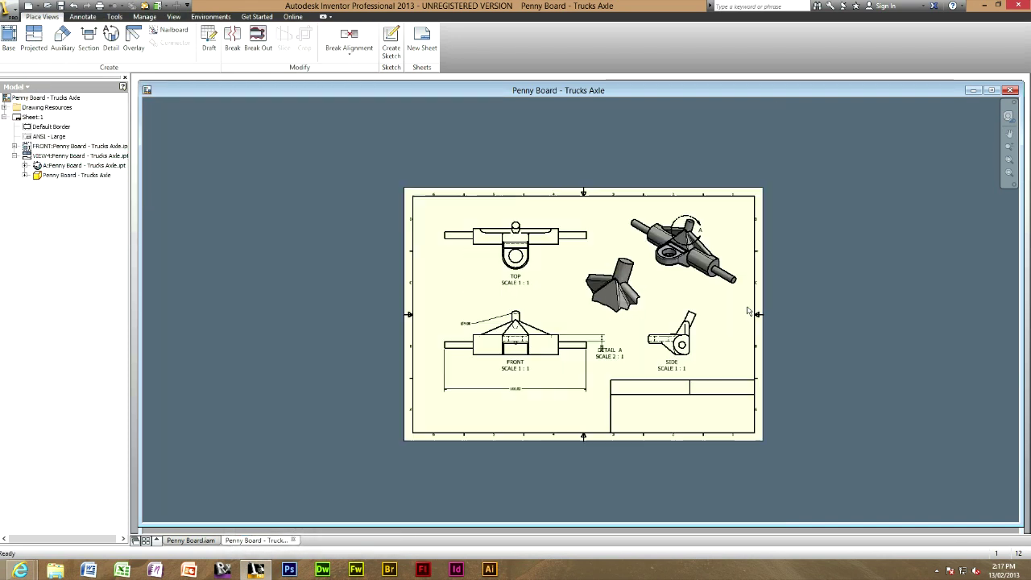
Move the DETAIL A label above its view, place detail A beside SIDE, and shift isometric left
{"action": "scroll", "coordinate": [725, 298], "scroll_direction": "up", "scroll_amount": 3}
{"action": "left_click_drag", "start_coordinate": [612, 356], "coordinate": [639, 284]}
{"action": "left_click", "coordinate": [751, 334]}
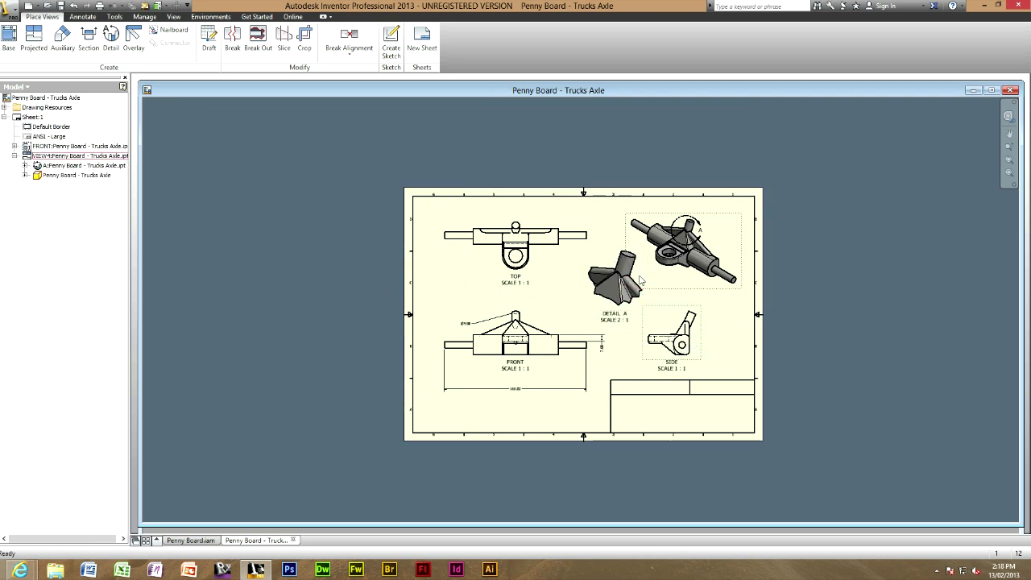
{"action": "left_click_drag", "start_coordinate": [606, 252], "coordinate": [657, 312]}
{"action": "left_click_drag", "start_coordinate": [622, 277], "coordinate": [606, 278]}
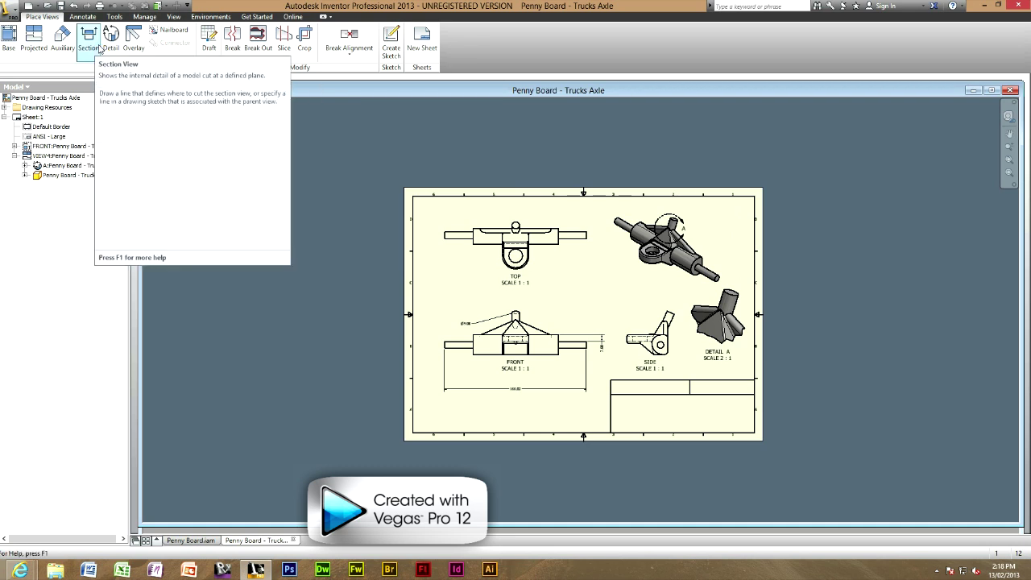
Start a section view that cuts through the TOP view
{"action": "left_click", "coordinate": [94, 49]}
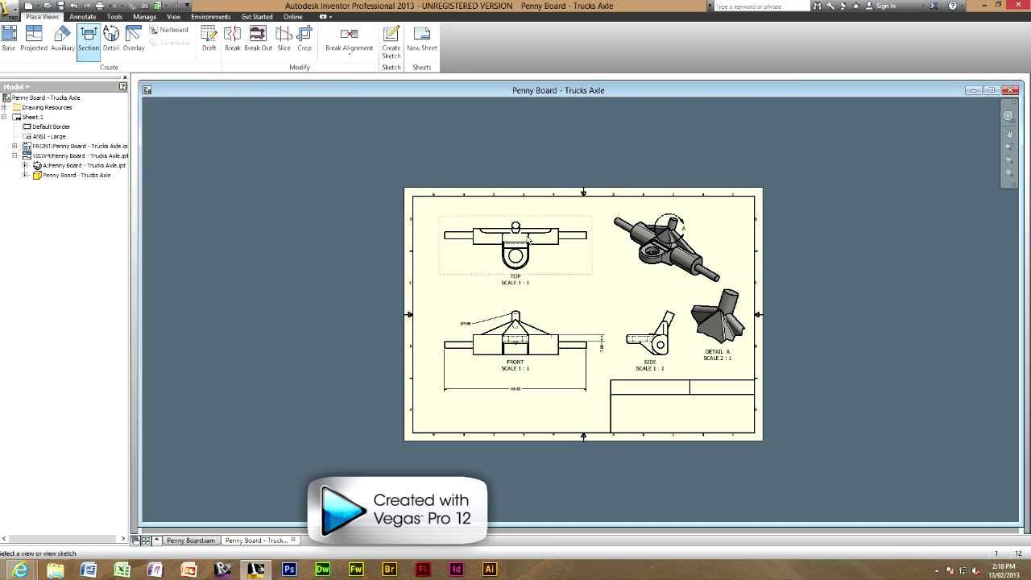
{"action": "scroll", "coordinate": [545, 248], "scroll_direction": "up", "scroll_amount": 3}
{"action": "scroll", "coordinate": [545, 248], "scroll_direction": "down", "scroll_amount": 1}
{"action": "scroll", "coordinate": [402, 246], "scroll_direction": "up", "scroll_amount": 3}
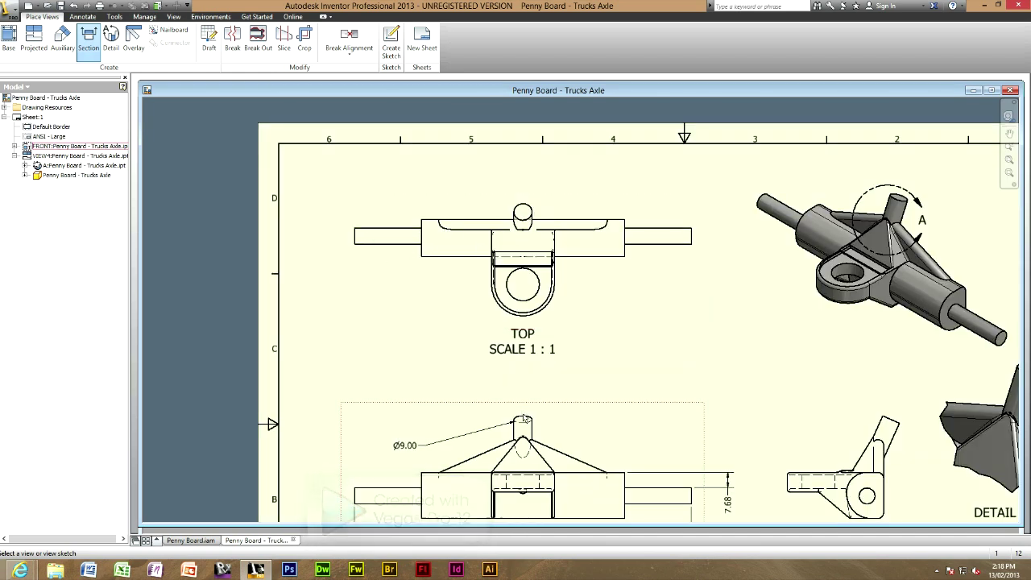
{"action": "scroll", "coordinate": [548, 254], "scroll_direction": "down", "scroll_amount": 1}
{"action": "scroll", "coordinate": [553, 259], "scroll_direction": "up", "scroll_amount": 3}
{"action": "scroll", "coordinate": [552, 260], "scroll_direction": "down", "scroll_amount": 4}
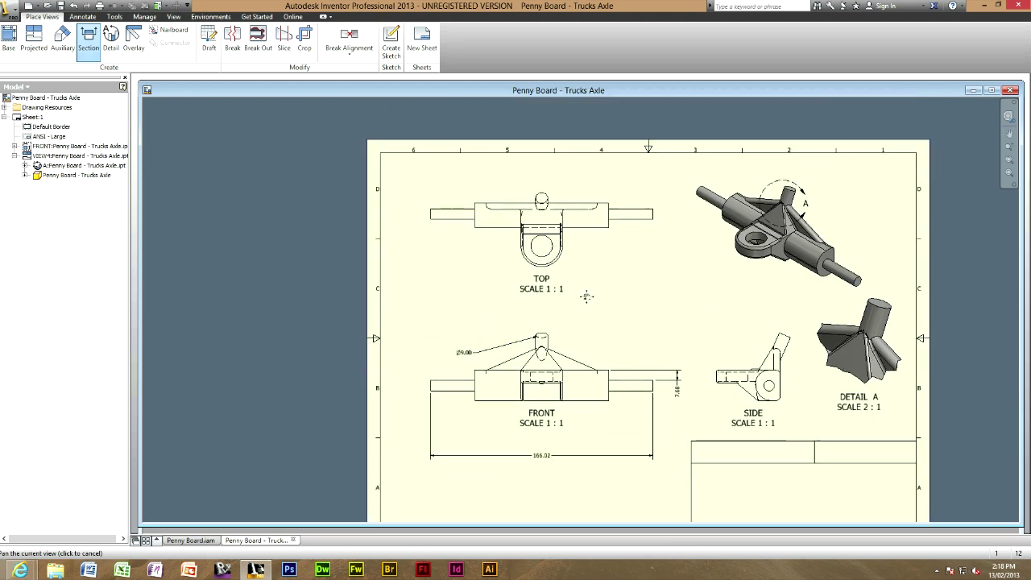
{"action": "left_click", "coordinate": [570, 190]}
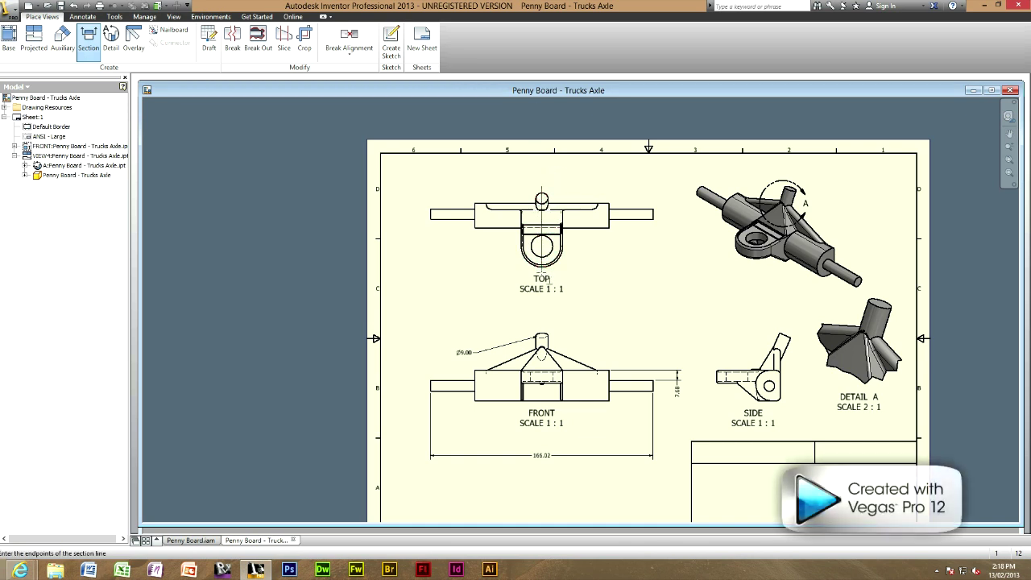
Draw the B-B section line across the TOP view and place SECTION B-B at the sheet's left edge
{"action": "left_click", "coordinate": [547, 277]}
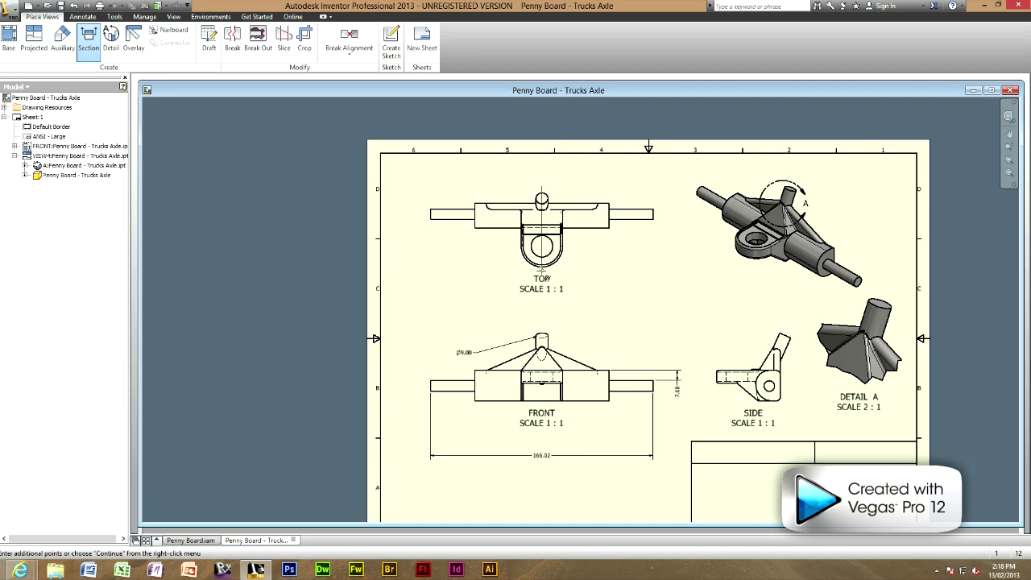
{"action": "right_click", "coordinate": [587, 261]}
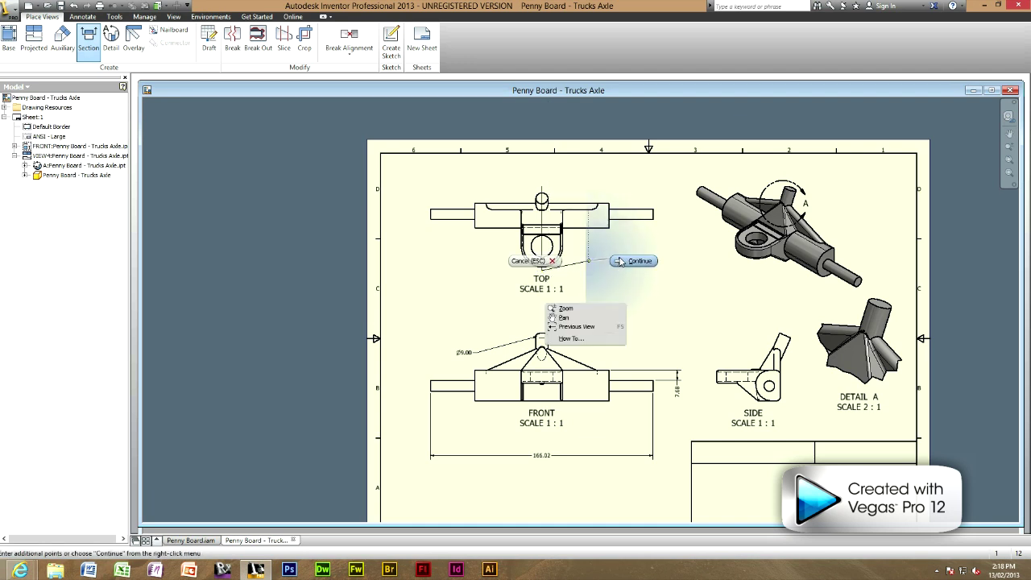
{"action": "left_click", "coordinate": [634, 261]}
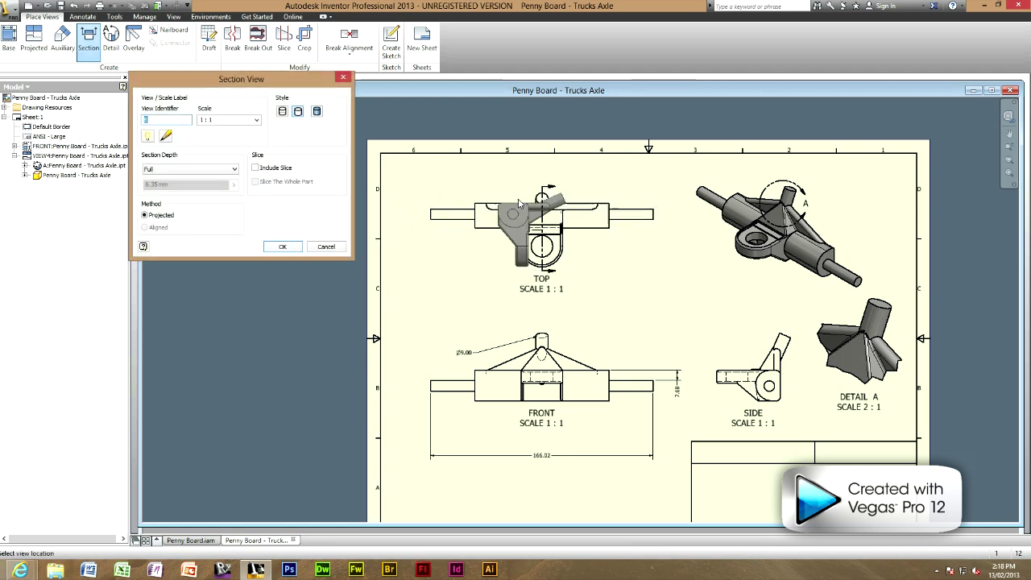
{"action": "middle_click_drag", "start_coordinate": [410, 199], "coordinate": [487, 191]}
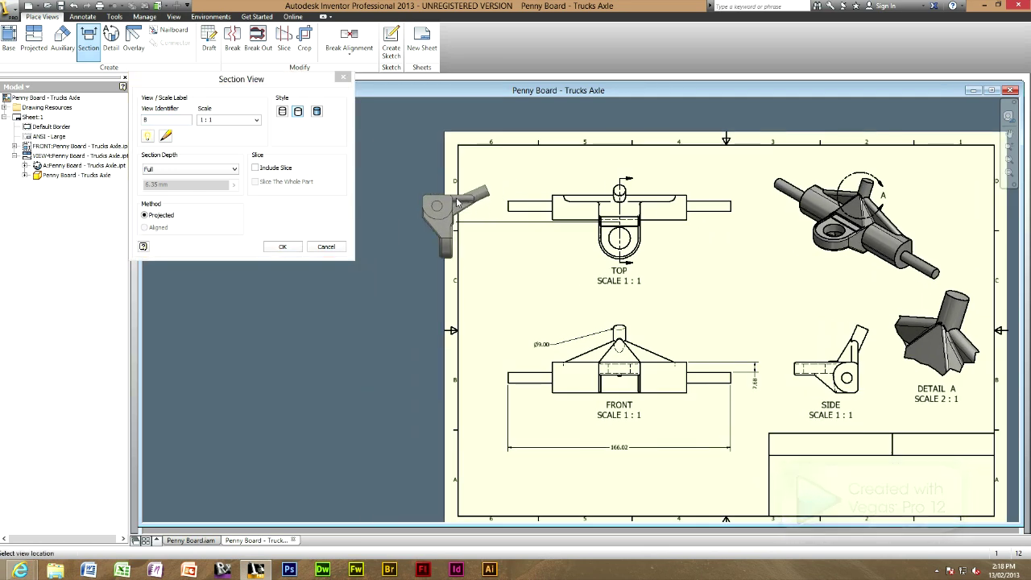
{"action": "left_click", "coordinate": [464, 202]}
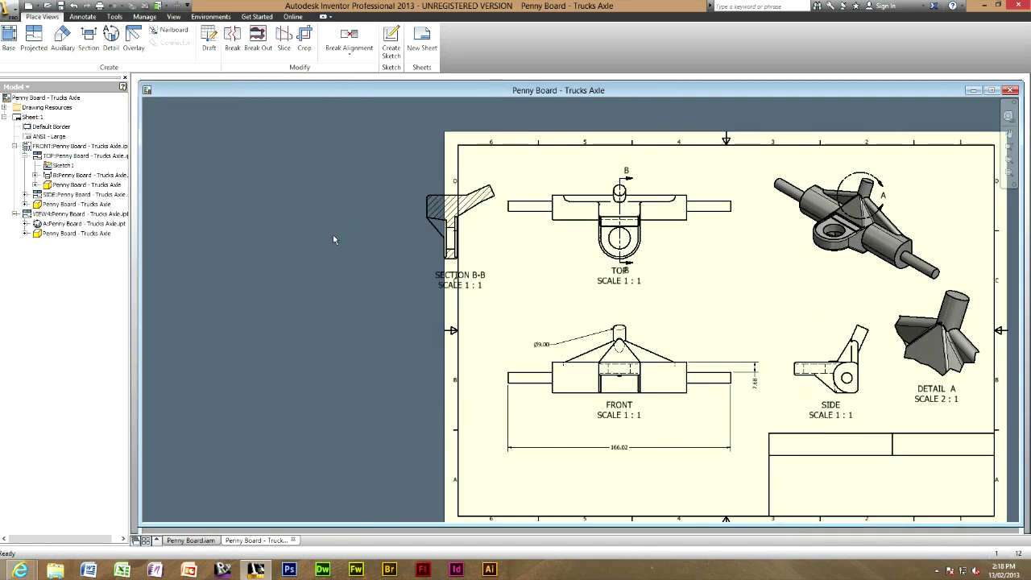
Confirm SECTION B-B's view settings and drag it left to sit just outside the sheet border
{"action": "double_click", "coordinate": [484, 182]}
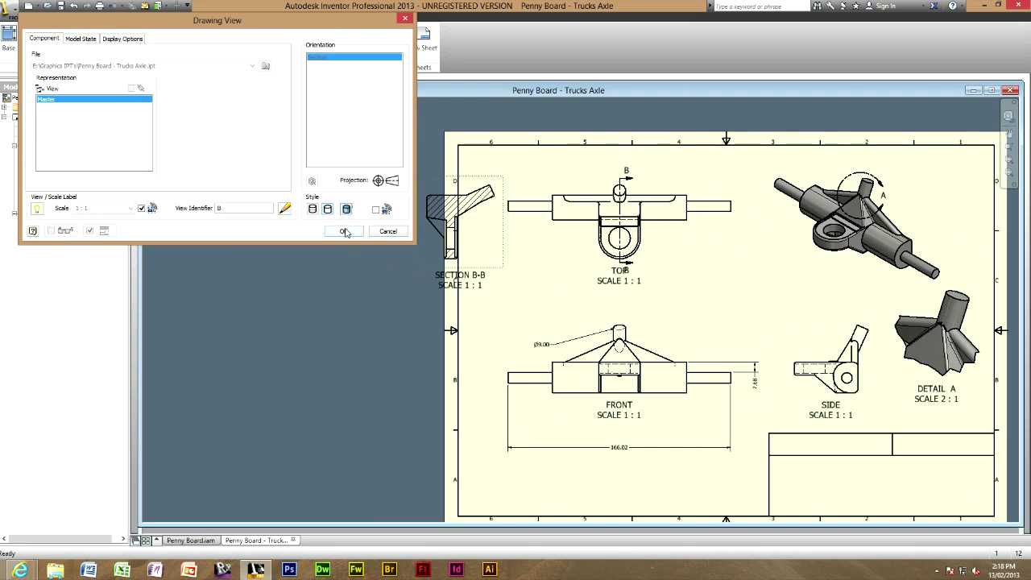
{"action": "left_click", "coordinate": [343, 232]}
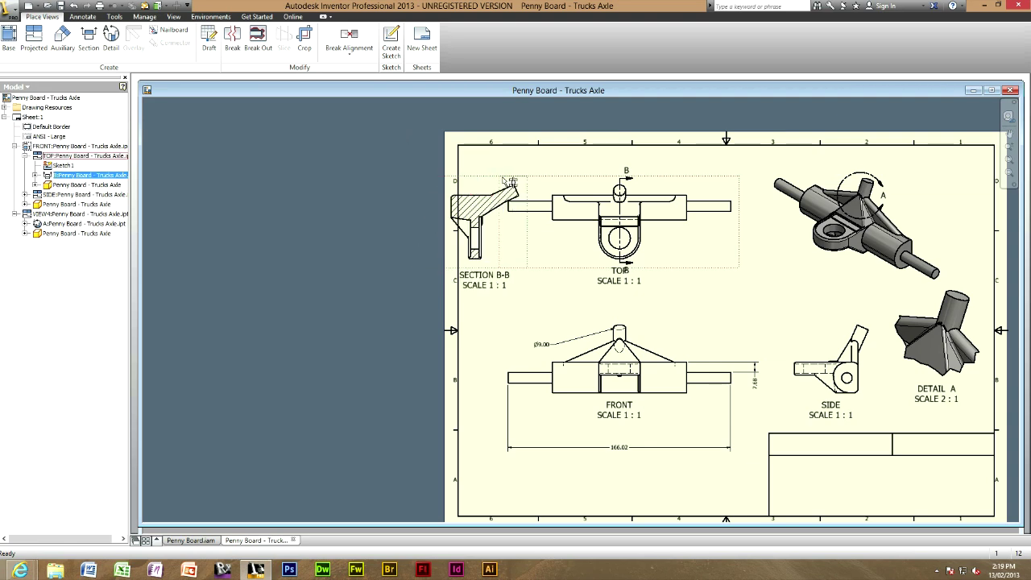
{"action": "left_click_drag", "start_coordinate": [496, 187], "coordinate": [431, 186]}
{"action": "scroll", "coordinate": [675, 249], "scroll_direction": "down", "scroll_amount": 4}
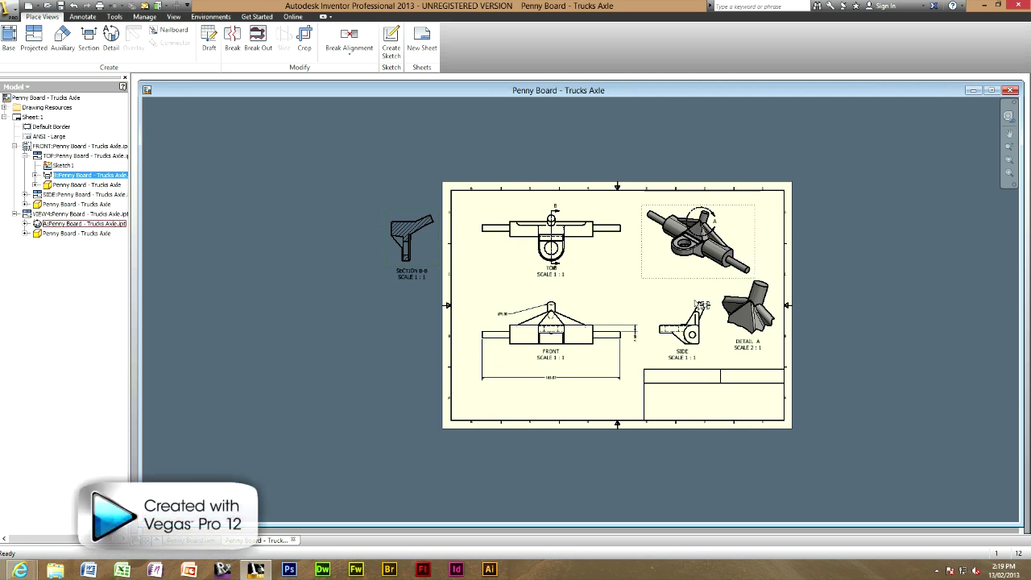
Set the FRONT view to .8 : 1 scale, shrink the isometric view, and leave Detail A at 2 : 1
{"action": "double_click", "coordinate": [617, 299]}
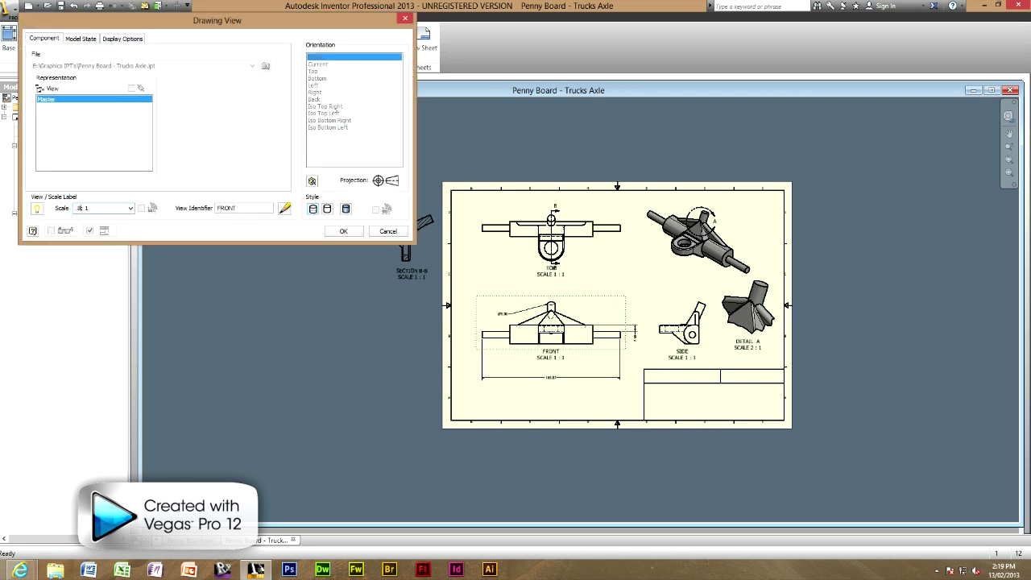
{"action": "key", "text": "Return"}
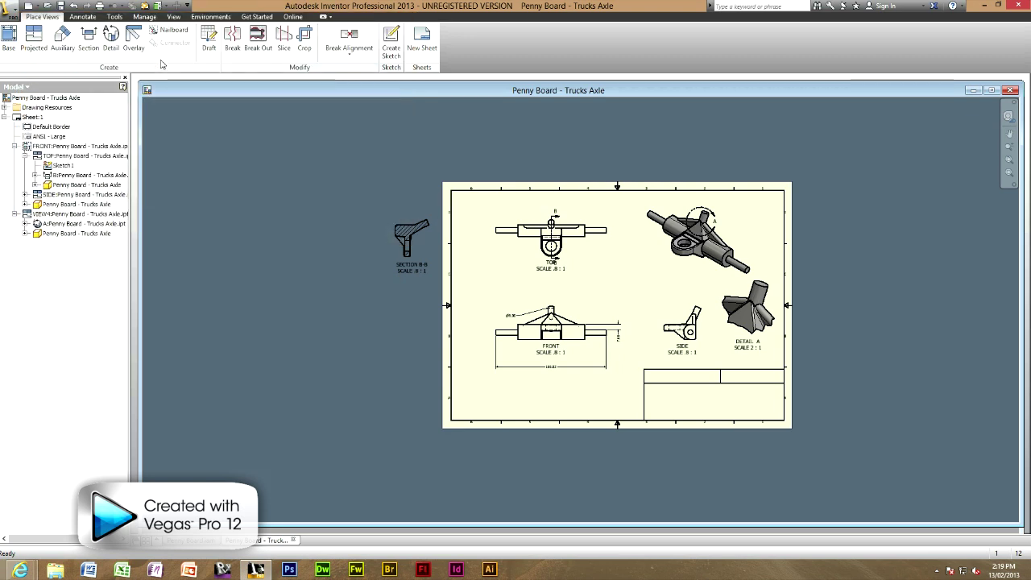
{"action": "double_click", "coordinate": [689, 283]}
{"action": "double_click", "coordinate": [80, 209]}
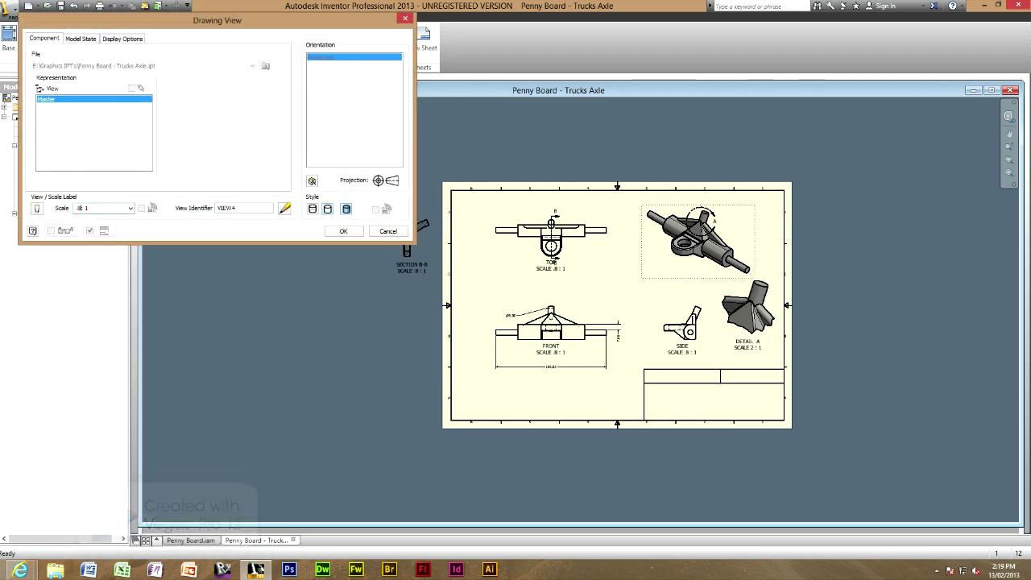
{"action": "key", "text": "Return"}
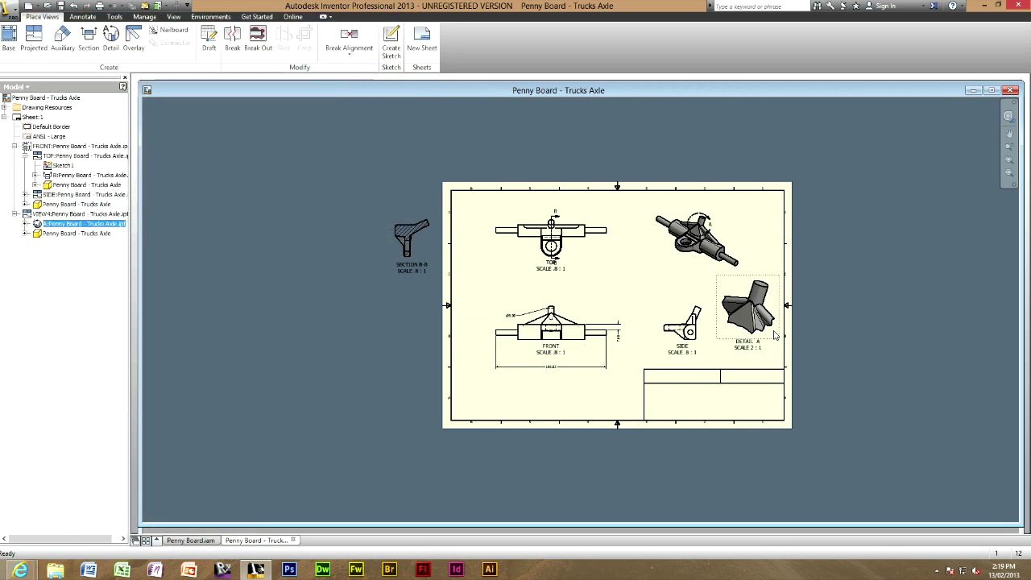
{"action": "double_click", "coordinate": [749, 310]}
{"action": "double_click", "coordinate": [78, 208]}
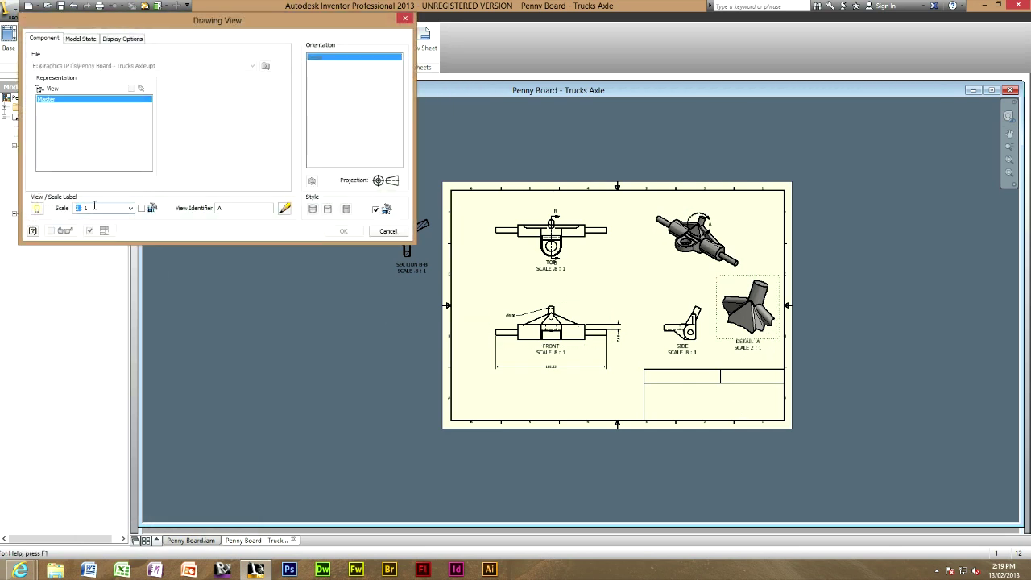
{"action": "left_click", "coordinate": [388, 231]}
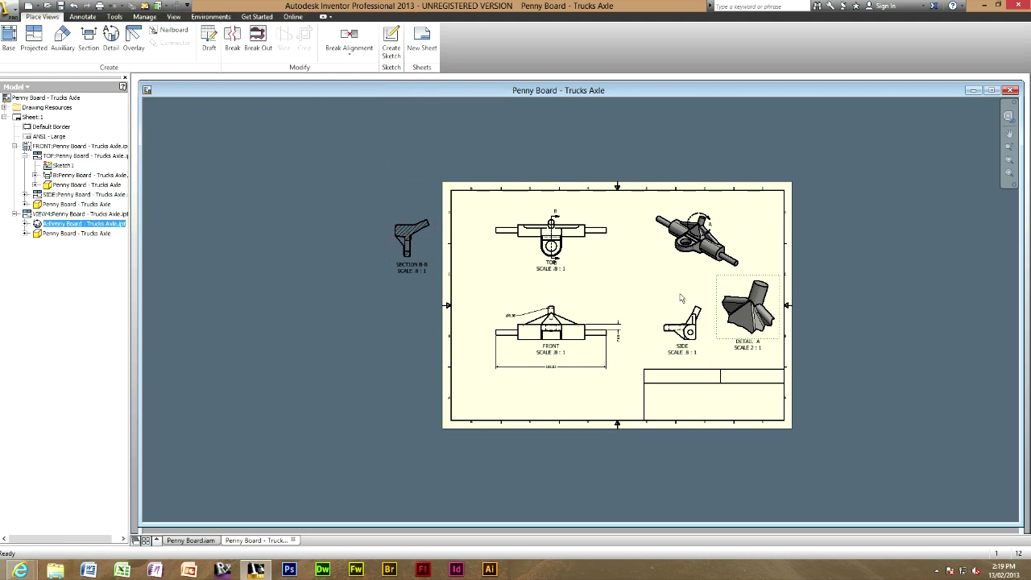
Reposition the FRONT, SIDE and TOP views on the sheet after rescaling
{"action": "scroll", "coordinate": [573, 316], "scroll_direction": "down", "scroll_amount": 1}
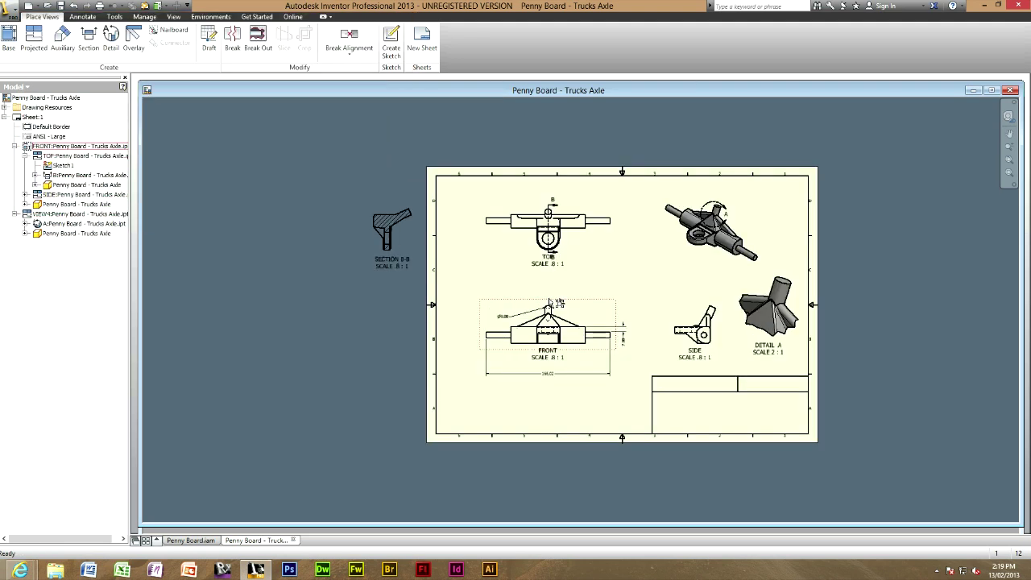
{"action": "left_click", "coordinate": [569, 310]}
{"action": "left_click_drag", "start_coordinate": [569, 311], "coordinate": [557, 320]}
{"action": "left_click", "coordinate": [680, 322]}
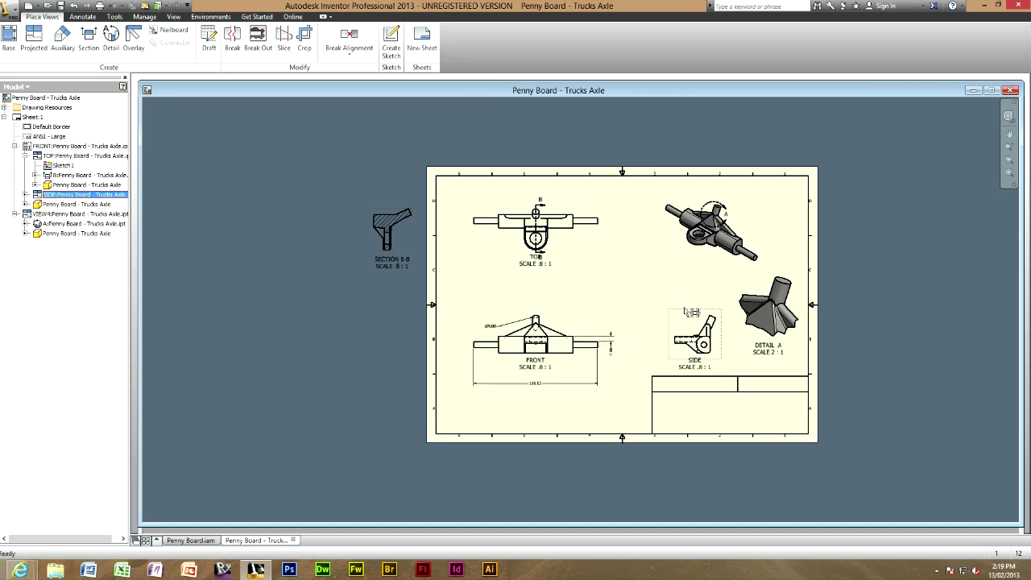
{"action": "left_click_drag", "start_coordinate": [683, 318], "coordinate": [657, 322]}
{"action": "left_click_drag", "start_coordinate": [554, 314], "coordinate": [556, 310]}
{"action": "left_click", "coordinate": [554, 258]}
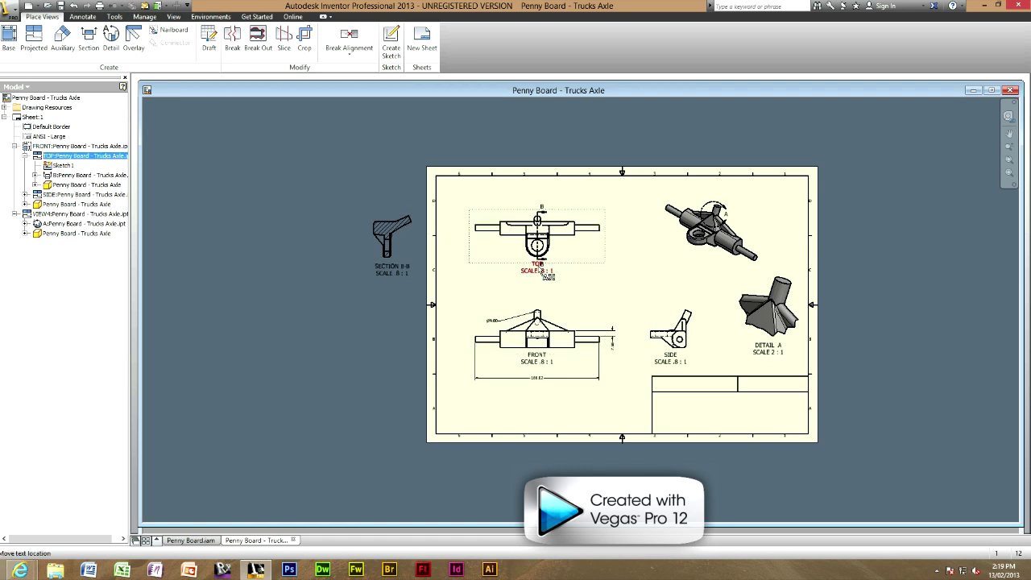
{"action": "left_click_drag", "start_coordinate": [554, 259], "coordinate": [540, 294]}
Nudge FRONT, bring SECTION B-B onto the sheet right of TOP, and adjust isometric and DETAIL A
{"action": "scroll", "coordinate": [574, 272], "scroll_direction": "up", "scroll_amount": 1}
{"action": "scroll", "coordinate": [564, 272], "scroll_direction": "down", "scroll_amount": 2}
{"action": "scroll", "coordinate": [548, 274], "scroll_direction": "up", "scroll_amount": 5}
{"action": "scroll", "coordinate": [580, 263], "scroll_direction": "down", "scroll_amount": 3}
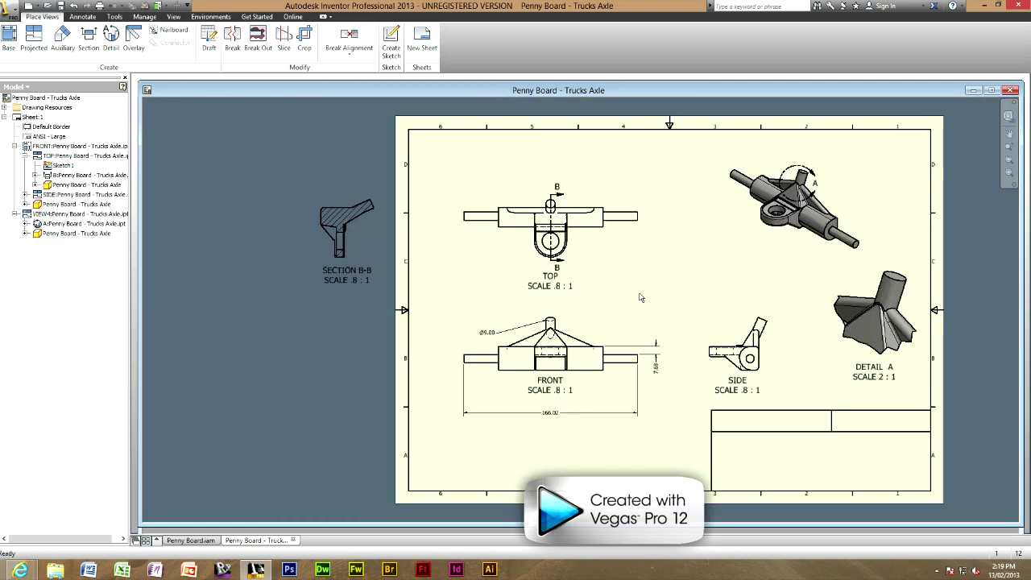
{"action": "left_click", "coordinate": [615, 320]}
{"action": "left_click_drag", "start_coordinate": [615, 321], "coordinate": [602, 327]}
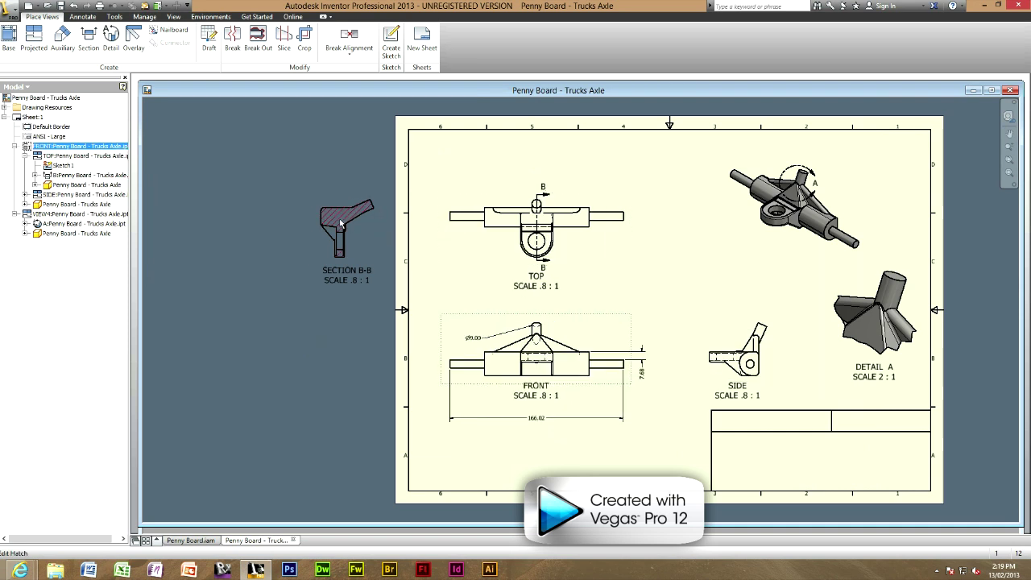
{"action": "left_click_drag", "start_coordinate": [382, 229], "coordinate": [711, 230]}
{"action": "left_click_drag", "start_coordinate": [870, 177], "coordinate": [923, 169]}
{"action": "left_click_drag", "start_coordinate": [856, 272], "coordinate": [835, 257]}
{"action": "scroll", "coordinate": [835, 257], "scroll_direction": "up", "scroll_amount": 3}
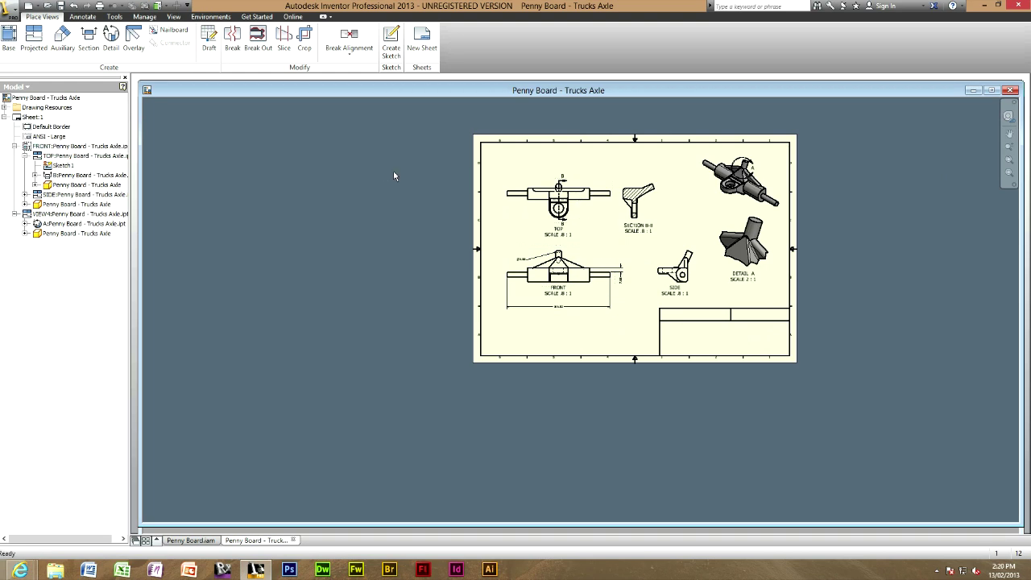
{"action": "scroll", "coordinate": [713, 229], "scroll_direction": "down", "scroll_amount": 3}
{"action": "scroll", "coordinate": [713, 230], "scroll_direction": "up", "scroll_amount": 3}
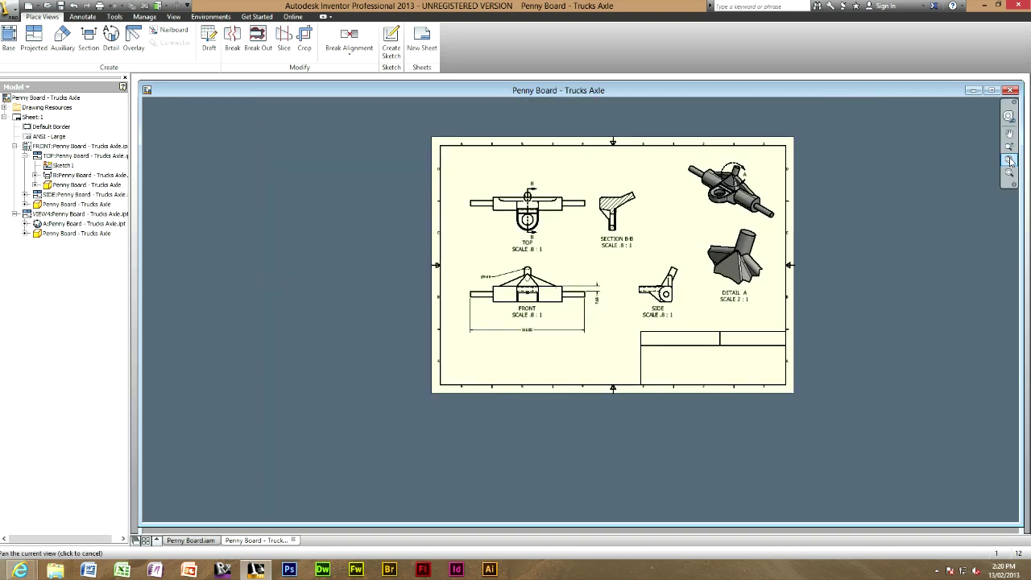
{"action": "scroll", "coordinate": [686, 206], "scroll_direction": "down", "scroll_amount": 2}
{"action": "scroll", "coordinate": [686, 206], "scroll_direction": "down", "scroll_amount": 1}
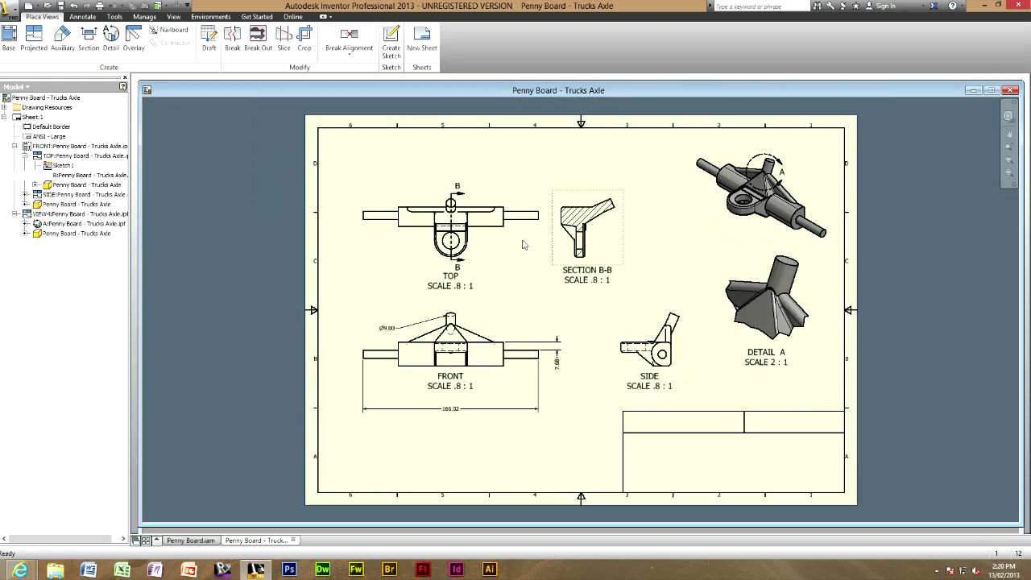